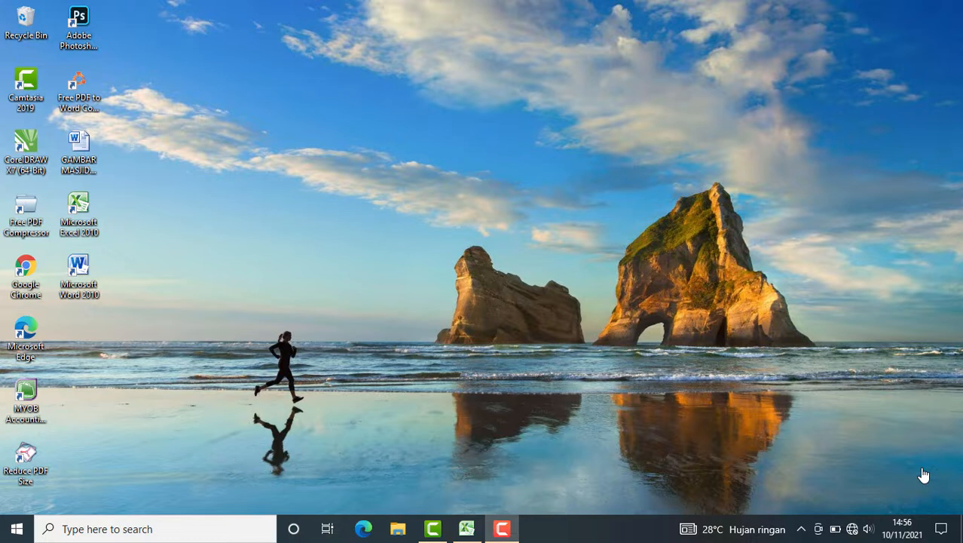
# Switch to the Excel workbook TUGAS GRAFIK HAL 69 NO 10 and open the Insert Chart dialog for the table range B5:G11
pyautogui.click(472, 531)
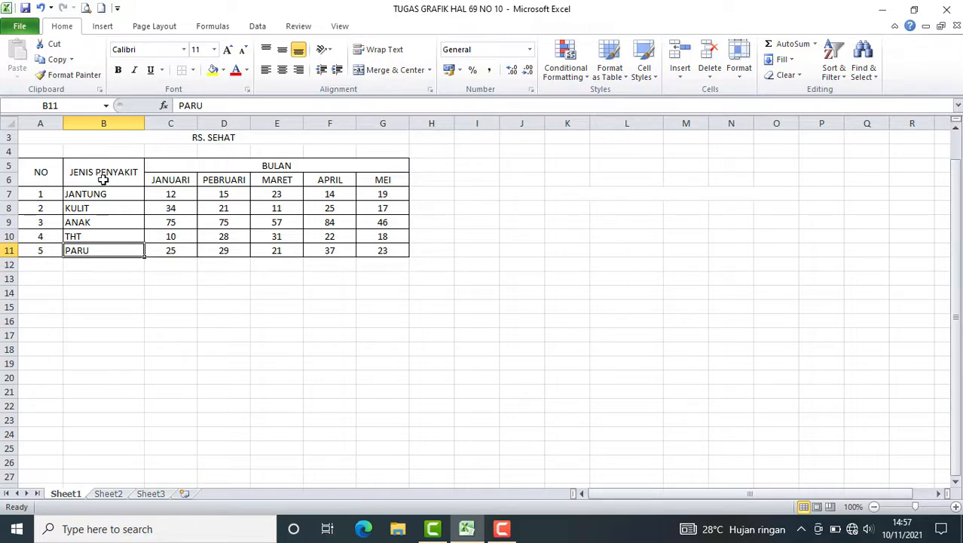
pyautogui.moveTo(98, 171); pyautogui.dragTo(286, 247)
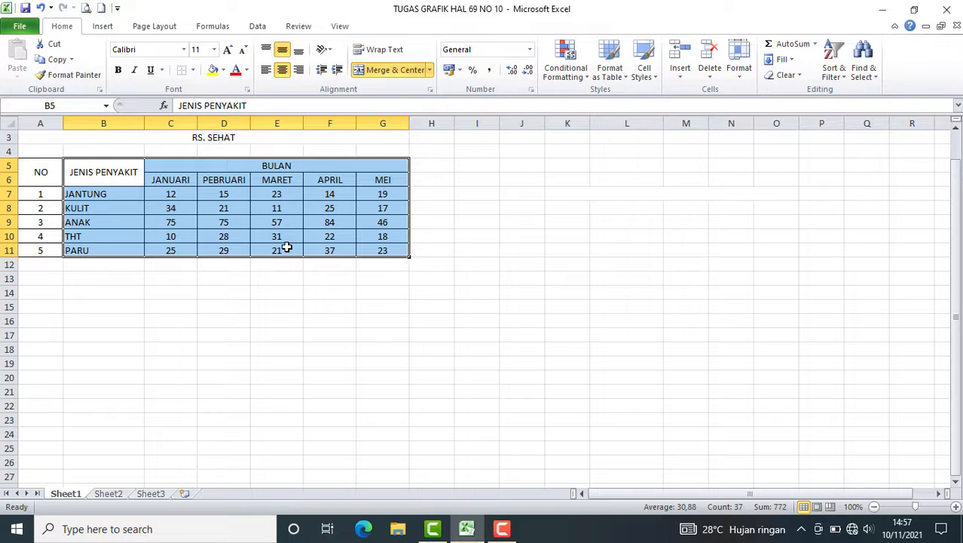
pyautogui.click(357, 337)
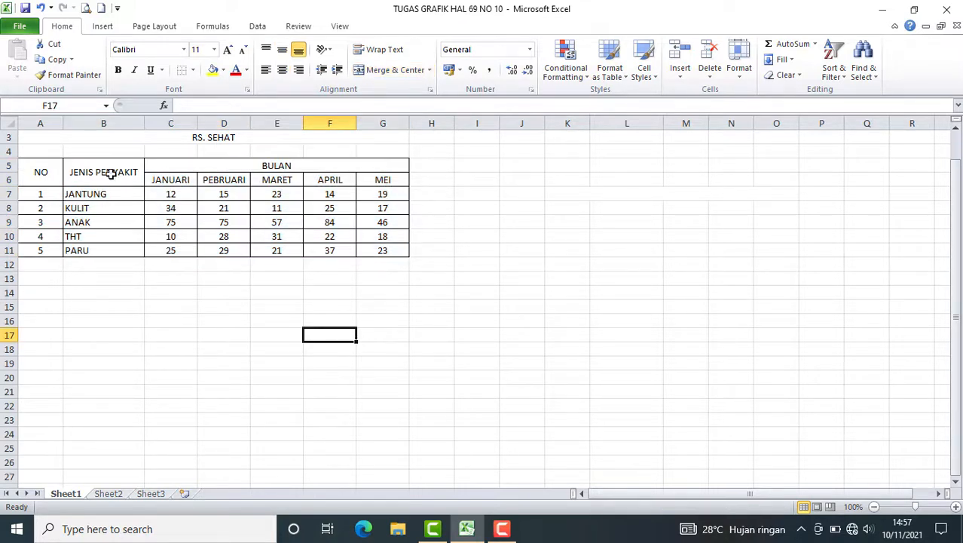
pyautogui.moveTo(95, 171); pyautogui.dragTo(267, 252)
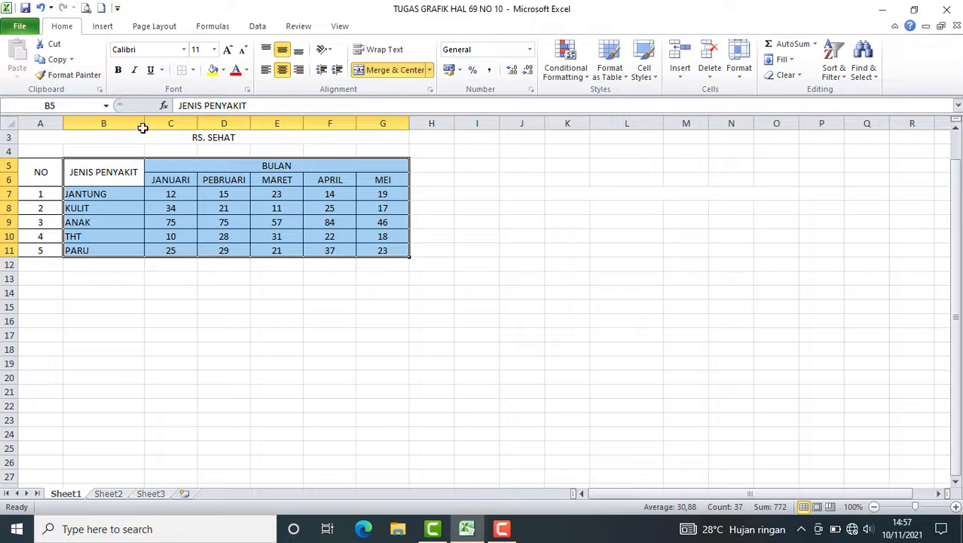
pyautogui.click(103, 27)
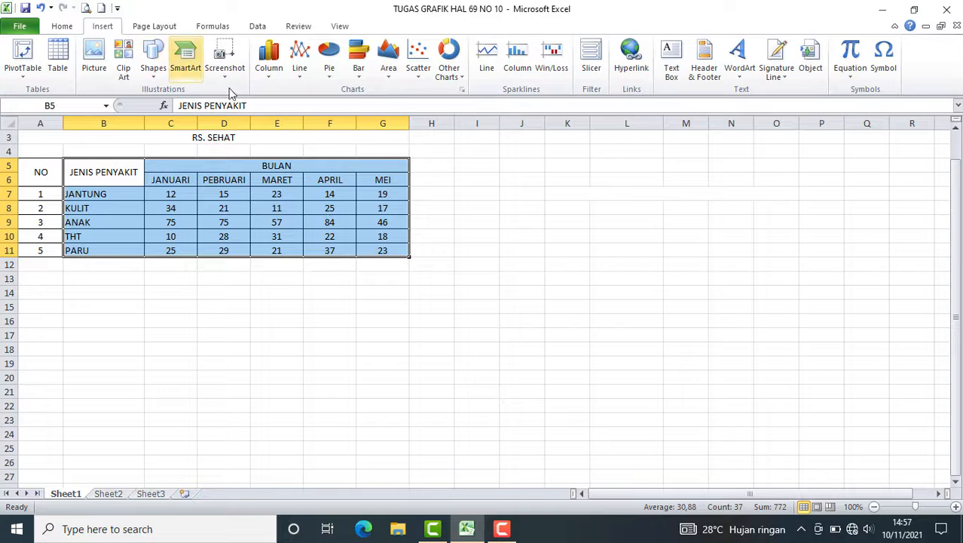
pyautogui.click(268, 79)
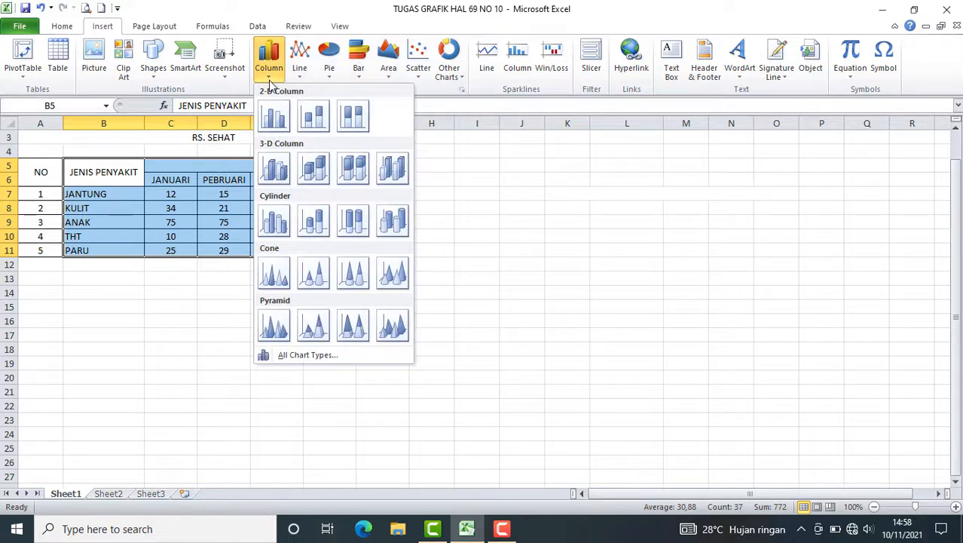
pyautogui.click(294, 355)
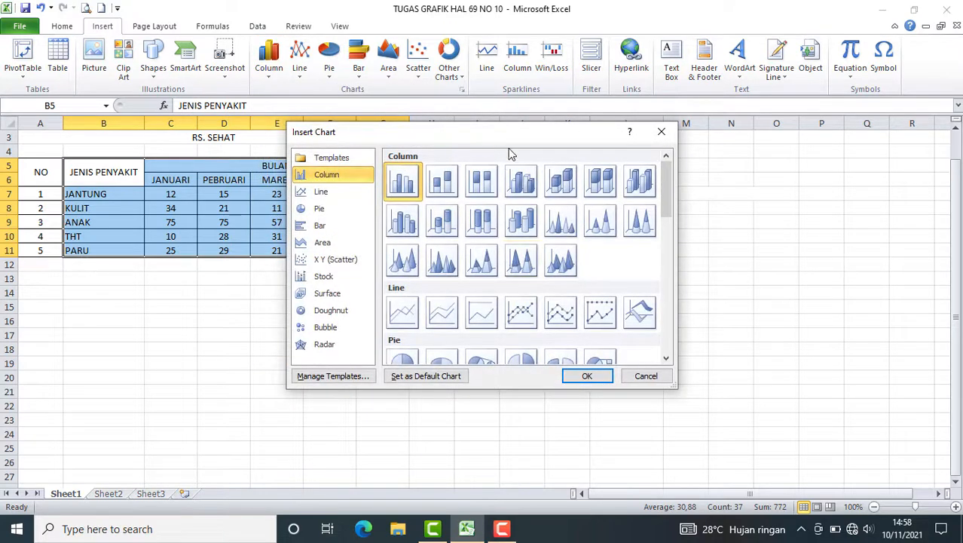
pyautogui.moveTo(490, 142); pyautogui.dragTo(636, 166)
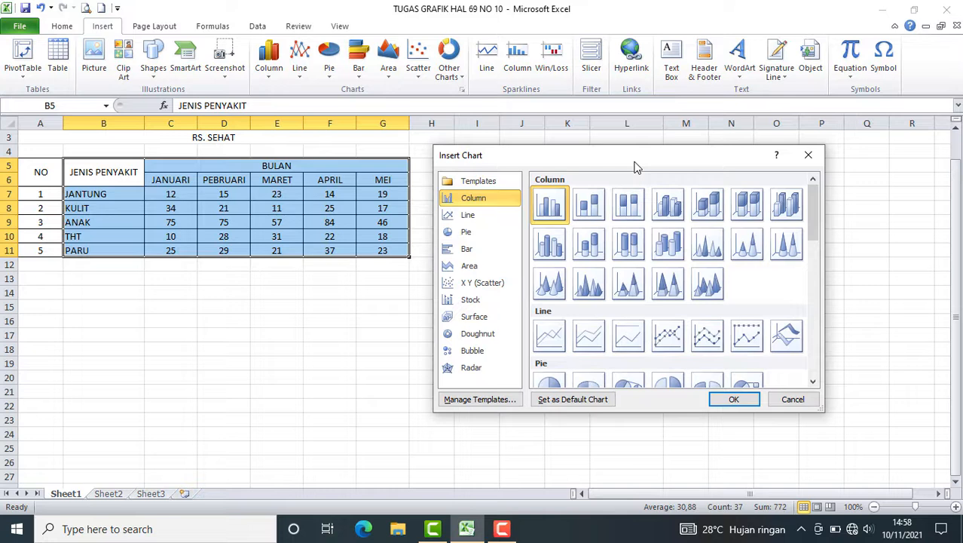
# Examine the available chart categories, including Column, Line, Pie, Bar, Area, Scatter, Stock, Surface, Doughnut, Bubble and Radar
pyautogui.click(465, 217)
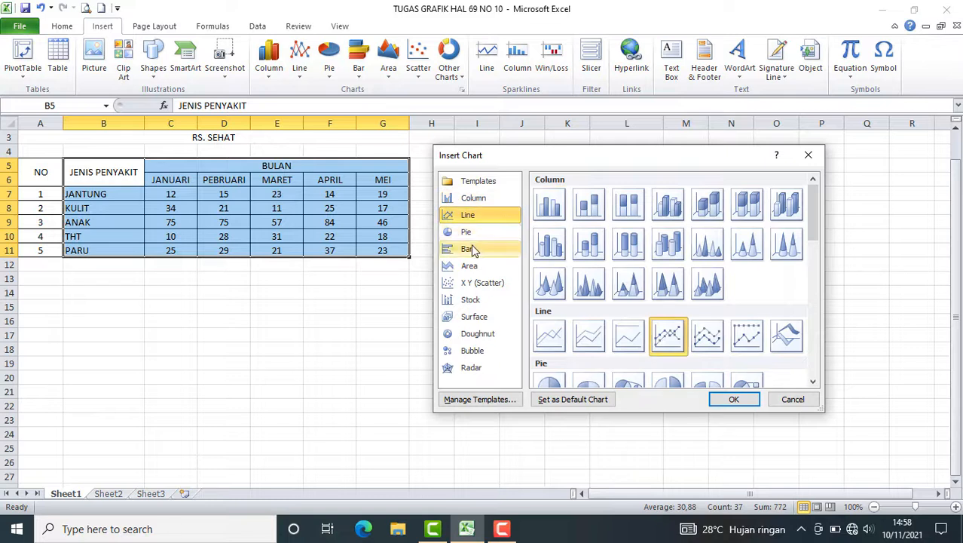
pyautogui.click(468, 237)
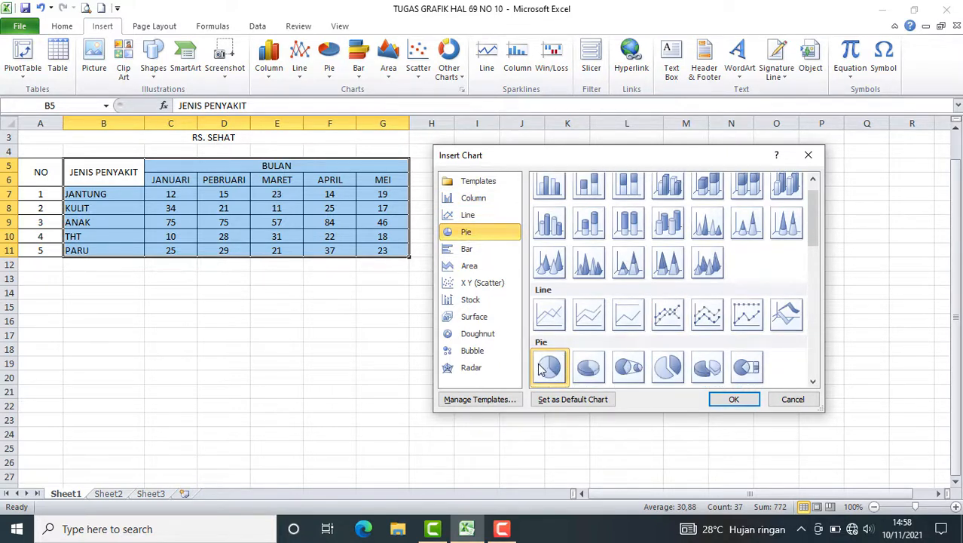
pyautogui.click(463, 252)
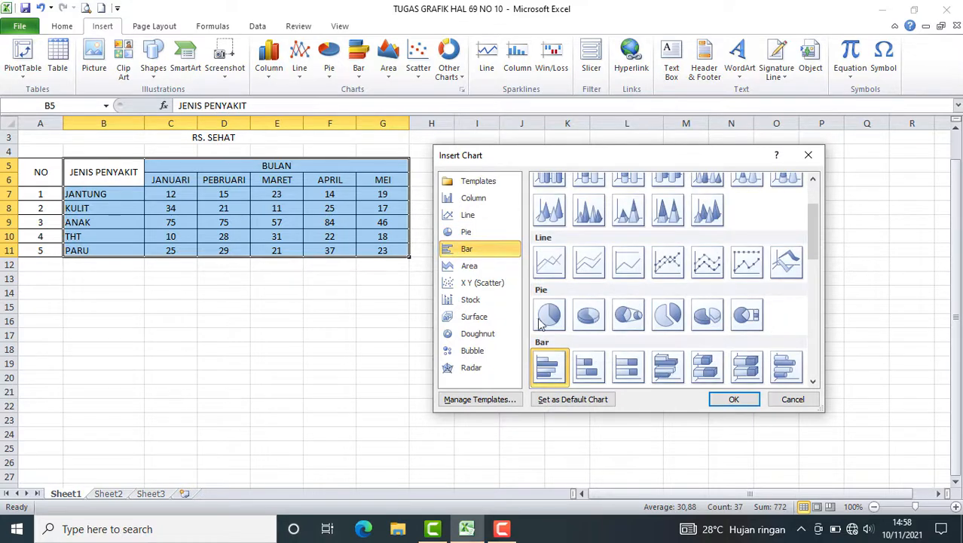
pyautogui.click(468, 269)
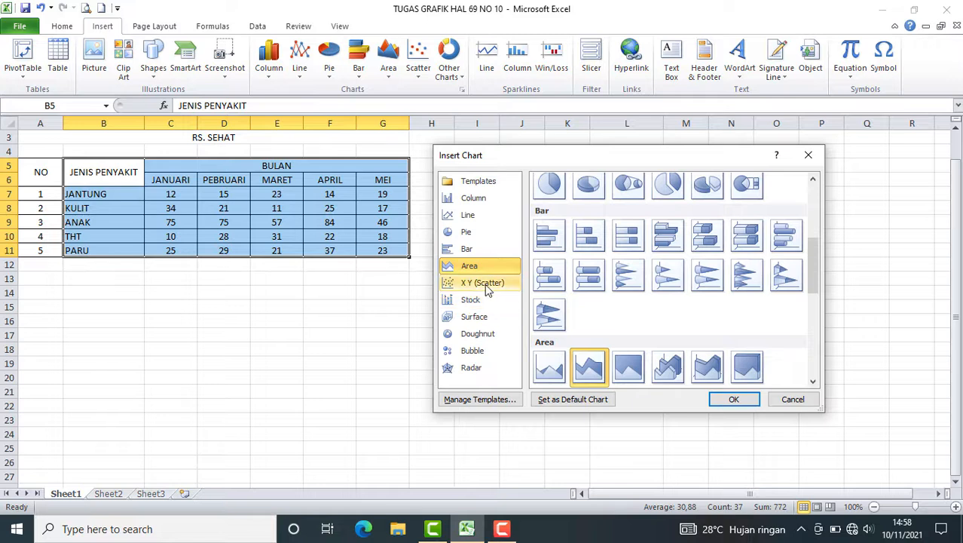
pyautogui.click(485, 283)
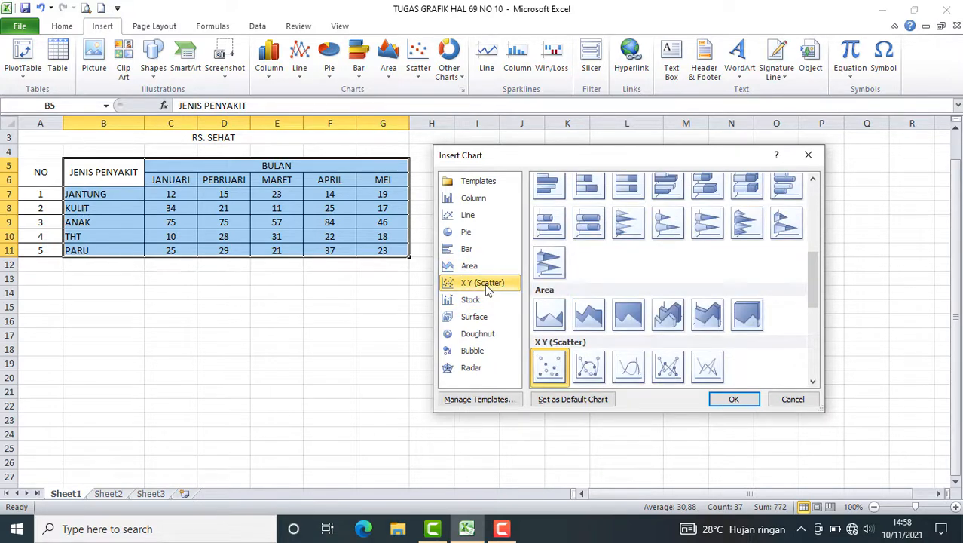
pyautogui.click(472, 304)
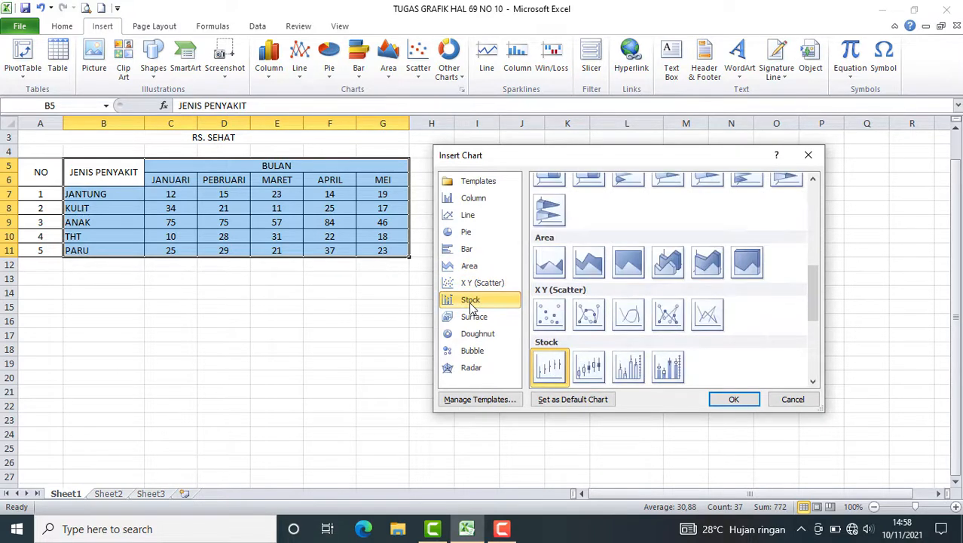
pyautogui.click(475, 319)
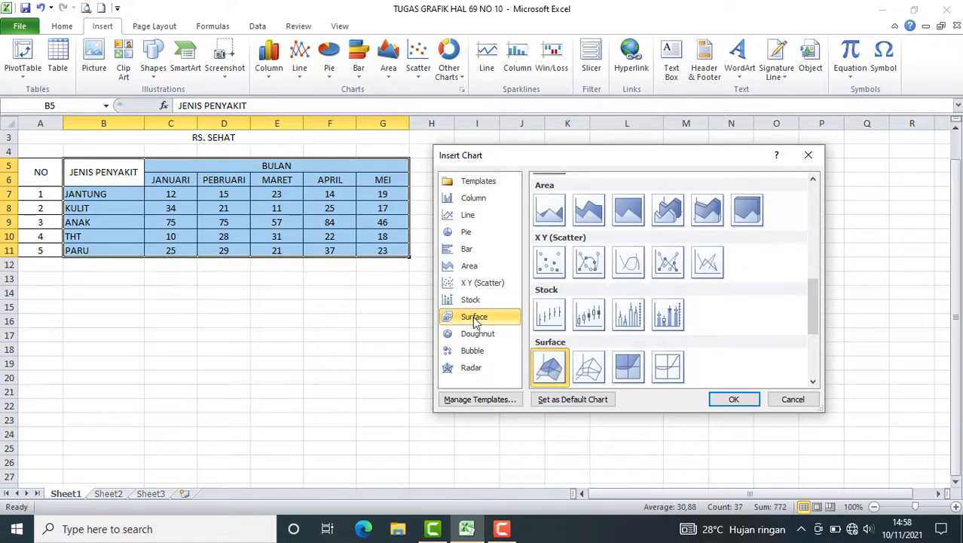
pyautogui.click(478, 334)
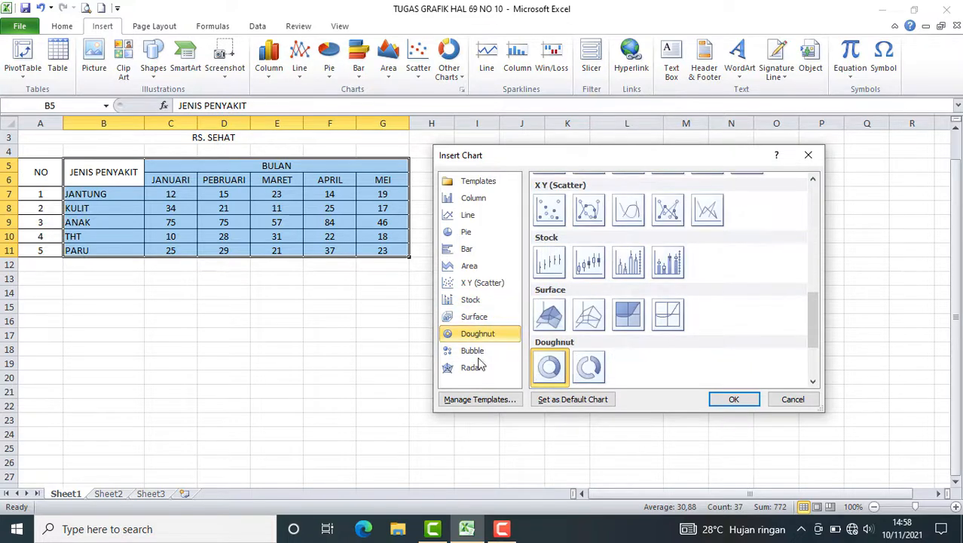
pyautogui.click(475, 352)
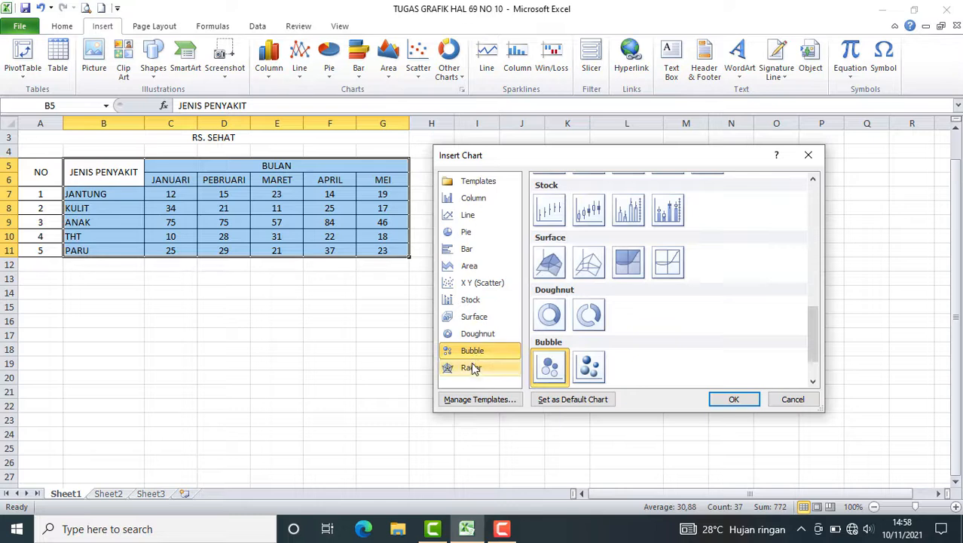
pyautogui.click(473, 367)
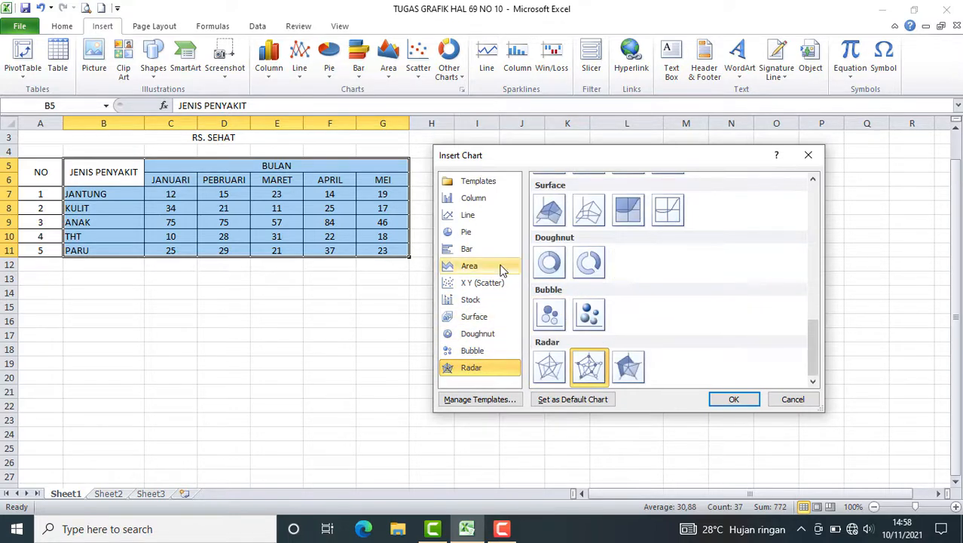
pyautogui.click(477, 204)
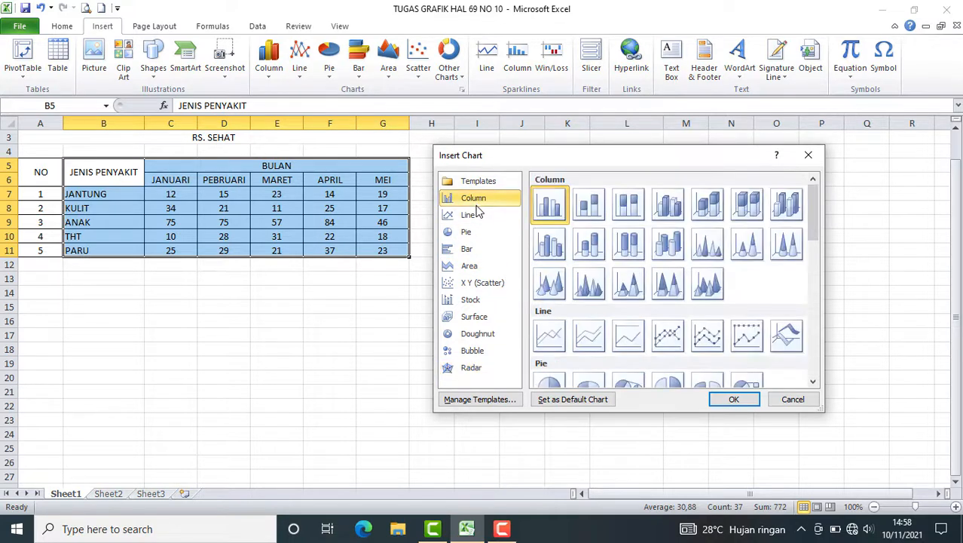
pyautogui.click(474, 217)
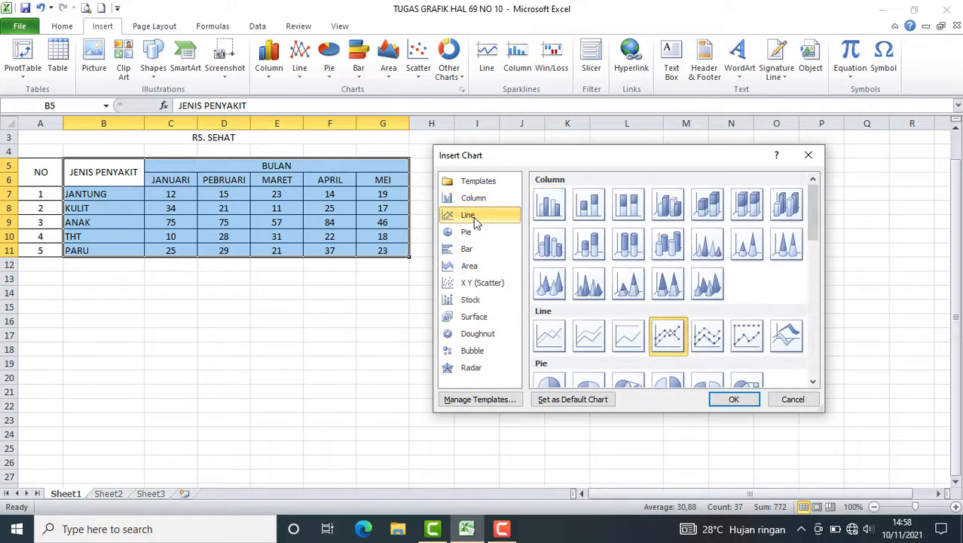
pyautogui.click(472, 234)
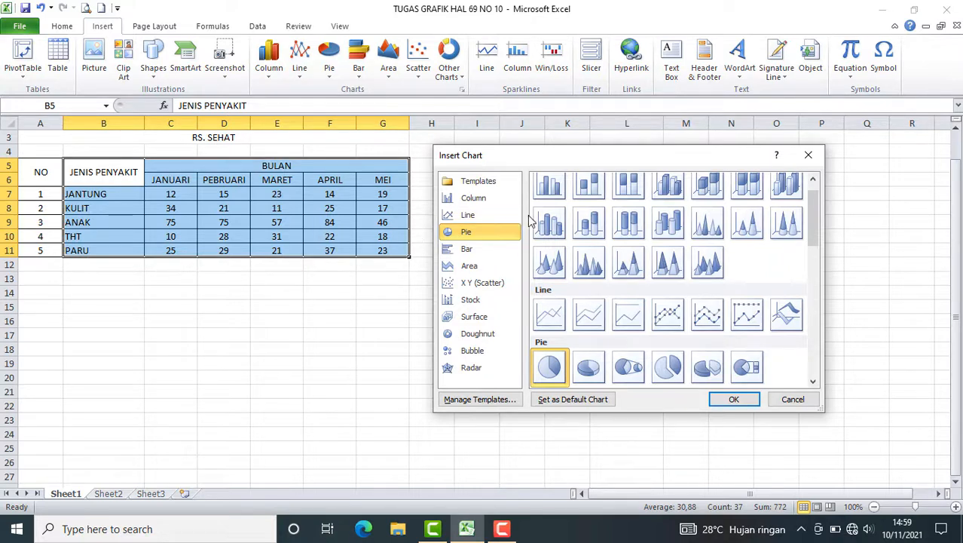
# Insert a Clustered Column chart from the selected table data and place it beside the table so it covers no data
pyautogui.click(485, 205)
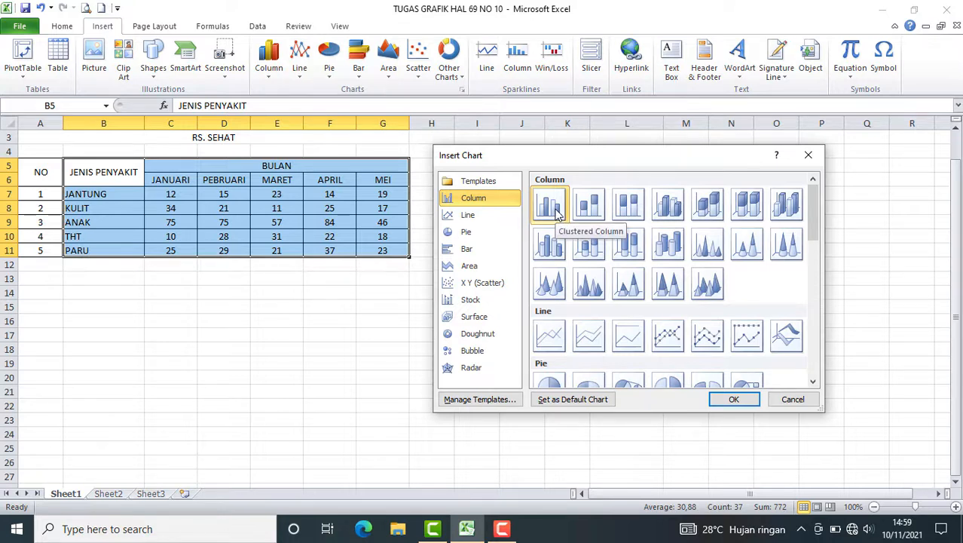
pyautogui.click(735, 402)
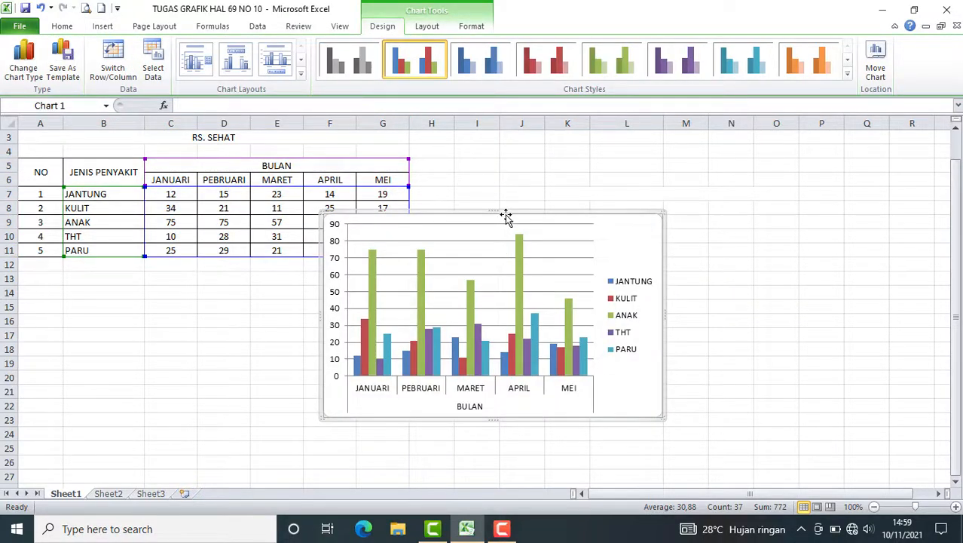
pyautogui.moveTo(507, 214); pyautogui.dragTo(615, 193)
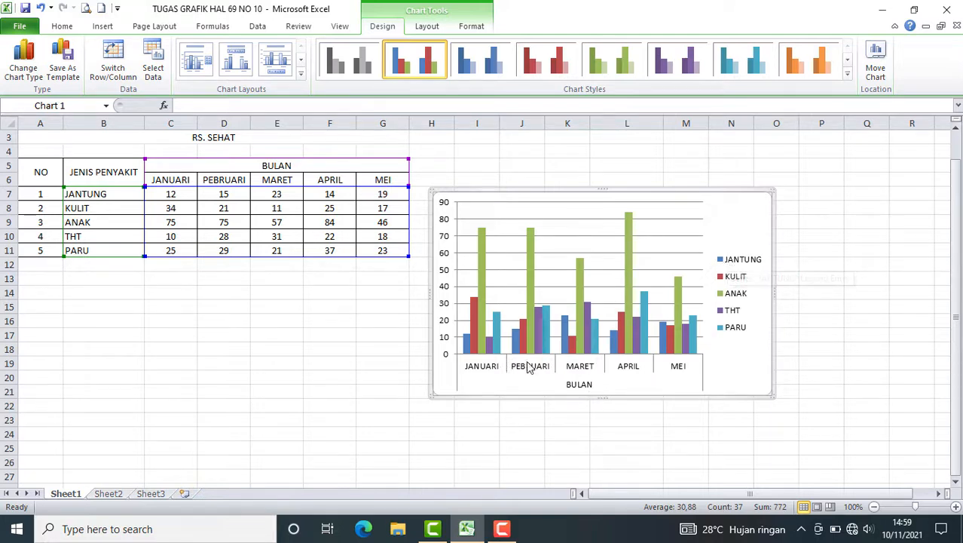
# Try chart Layout 2, then apply Layout 1 to the column chart
pyautogui.moveTo(467, 353)
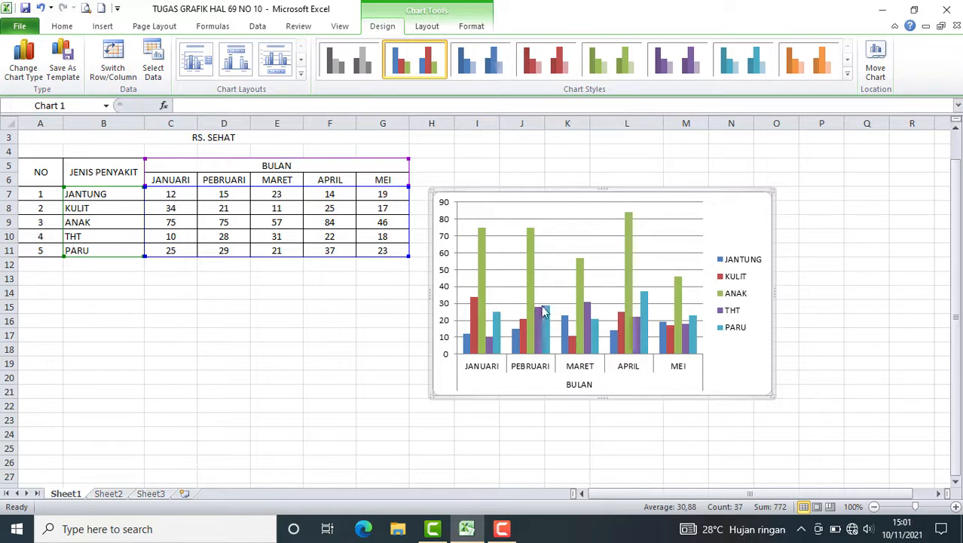
pyautogui.click(301, 74)
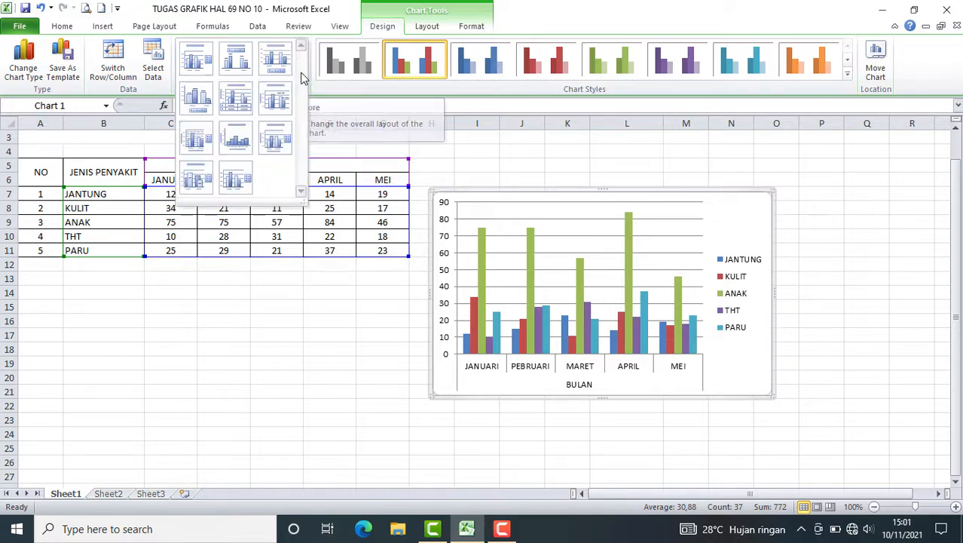
pyautogui.click(236, 64)
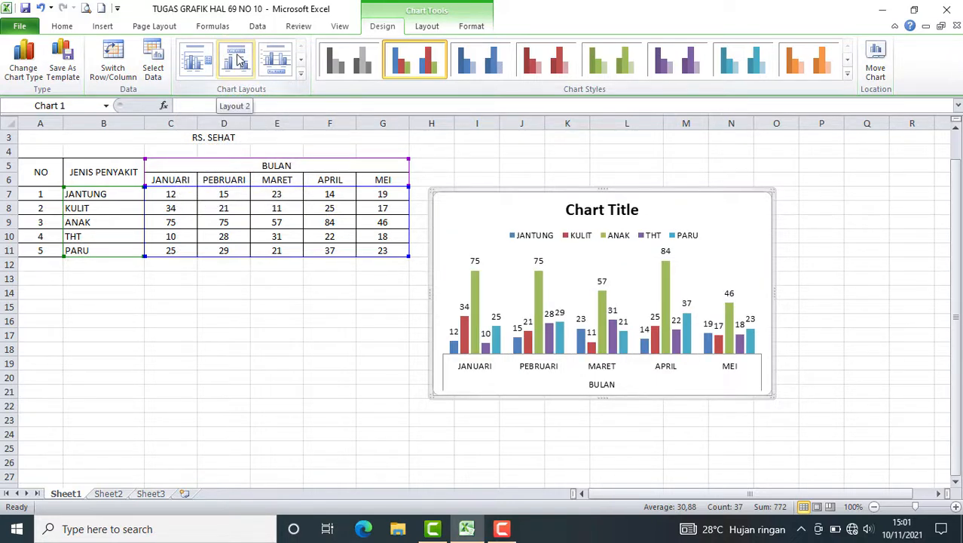
pyautogui.click(193, 62)
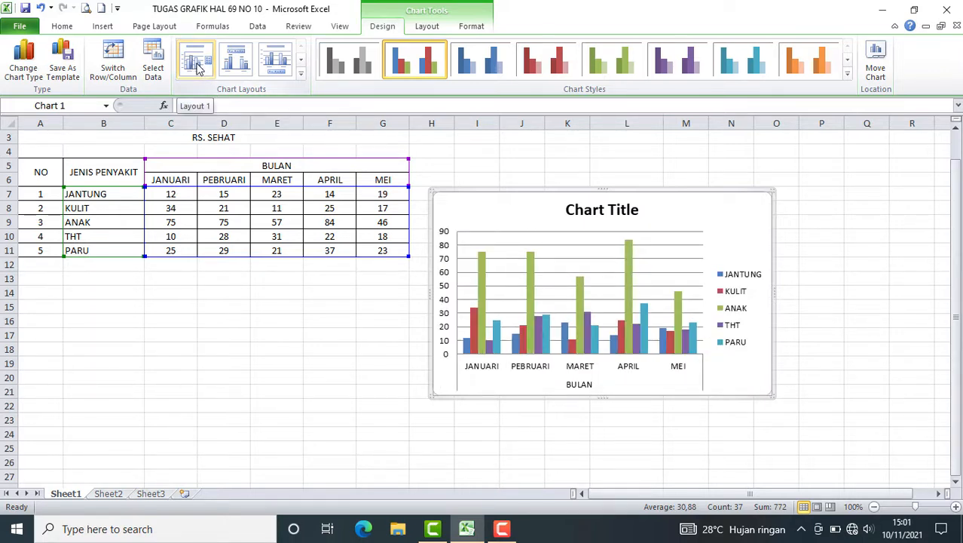
# Replace the placeholder chart title with "GRAFIK JENIS PENYAKIT RUMAH SAKIT SEHAT"
pyautogui.click(607, 216)
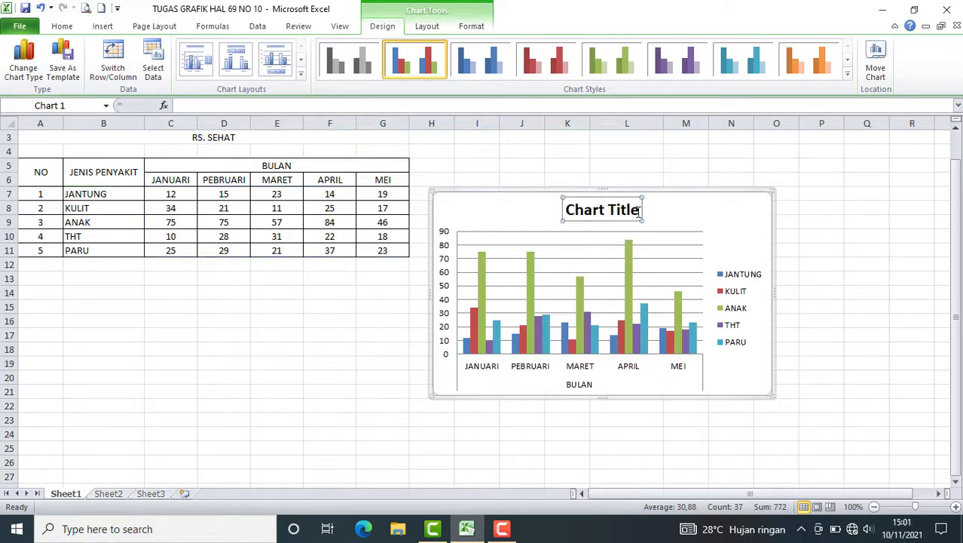
pyautogui.moveTo(627, 212); pyautogui.dragTo(557, 209)
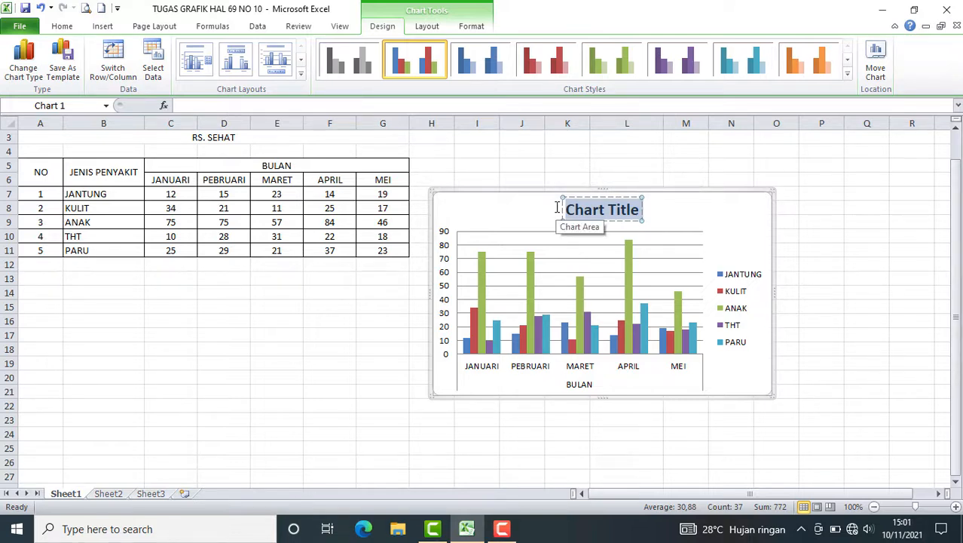
pyautogui.write('GA')
pyautogui.press('BackSpace')
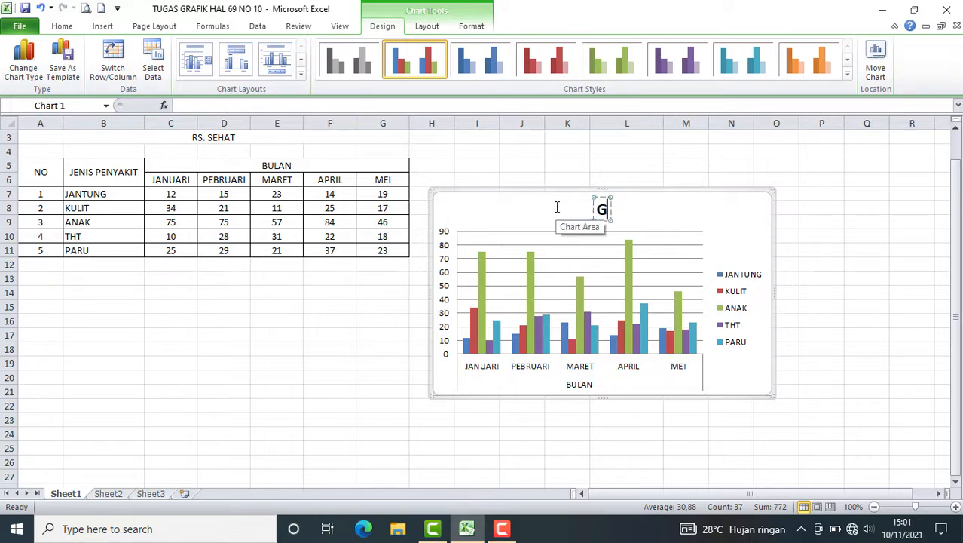
pyautogui.write('RAFIK')
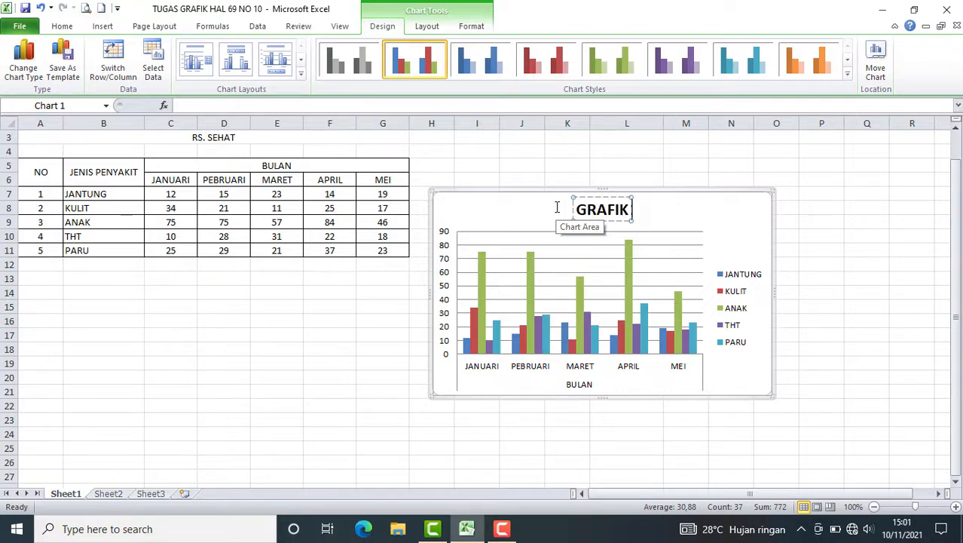
pyautogui.write(' JENIS ')
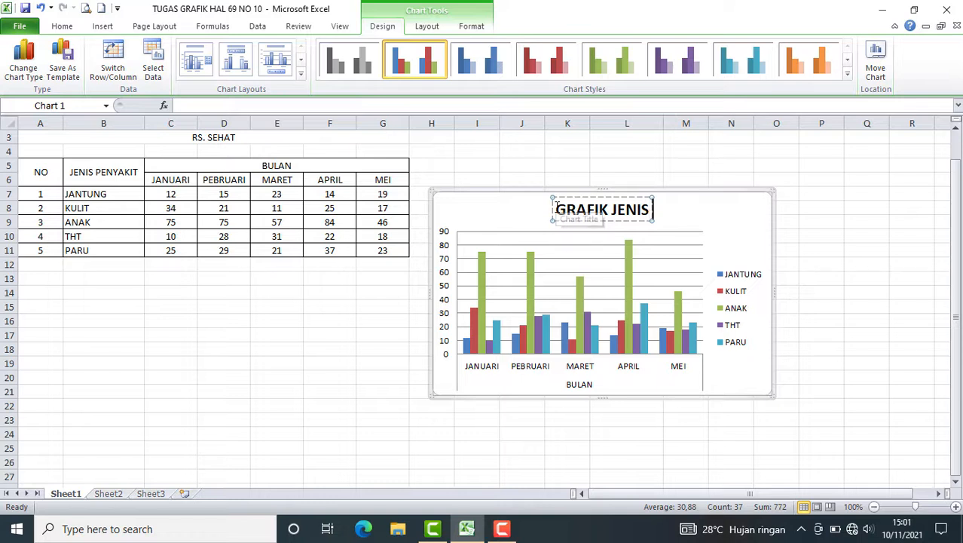
pyautogui.write('PEN')
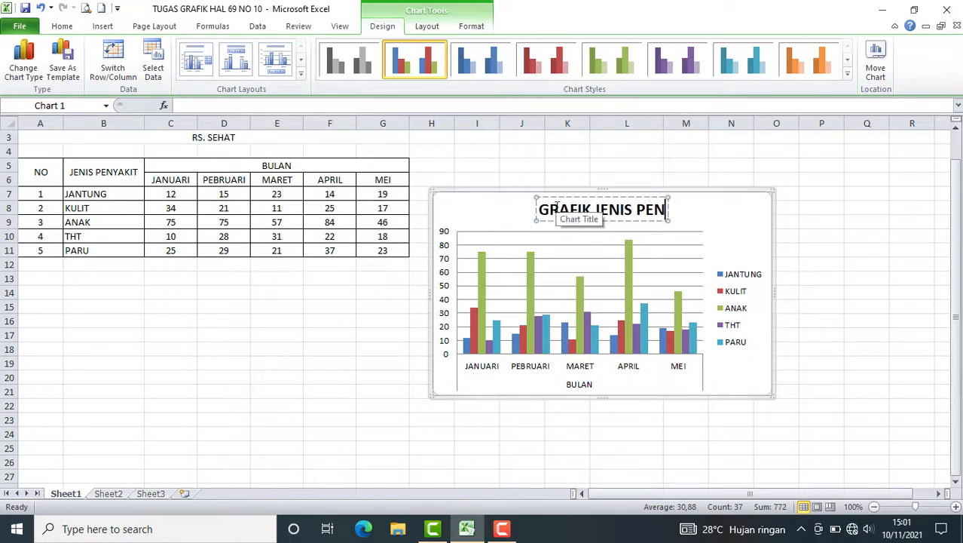
pyautogui.write('YAKI')
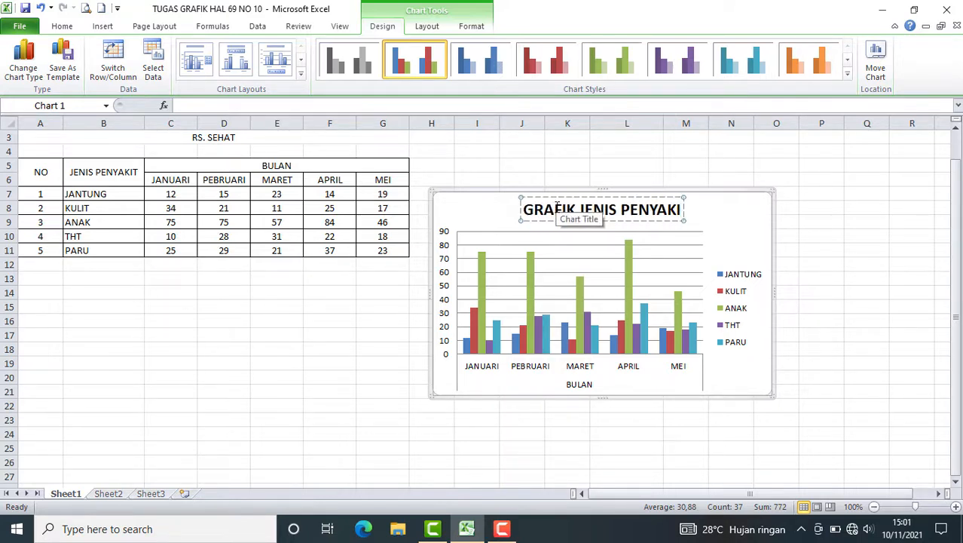
pyautogui.write('T')
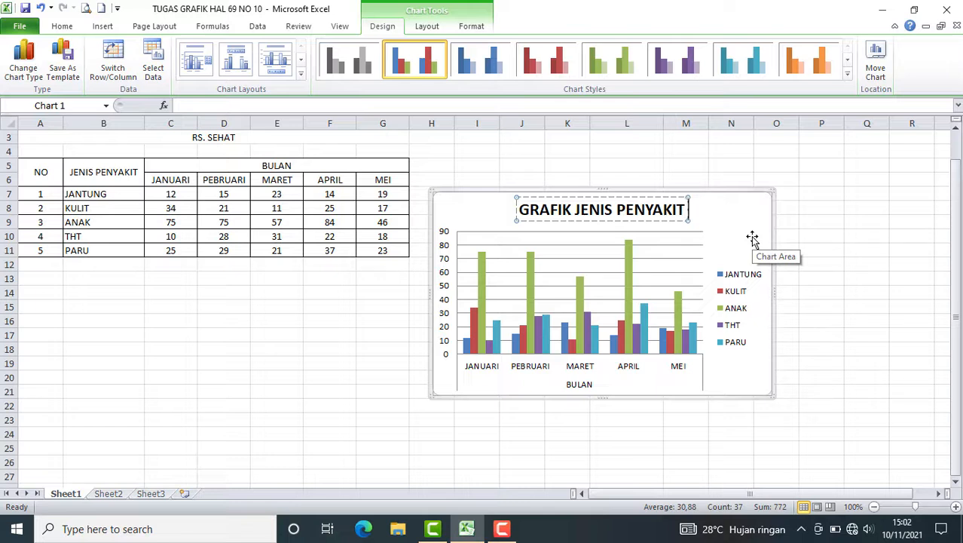
pyautogui.write('R')
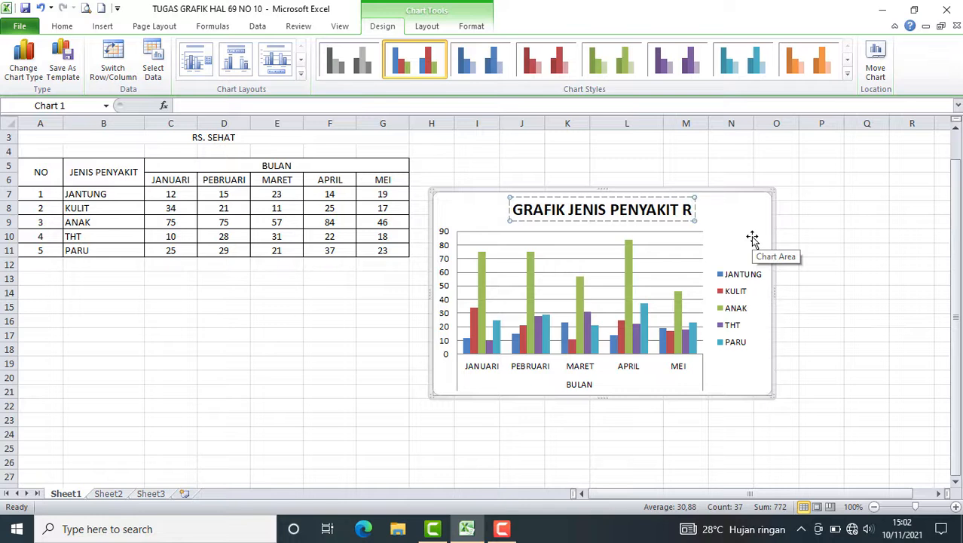
pyautogui.write('UMAH SAKIT')
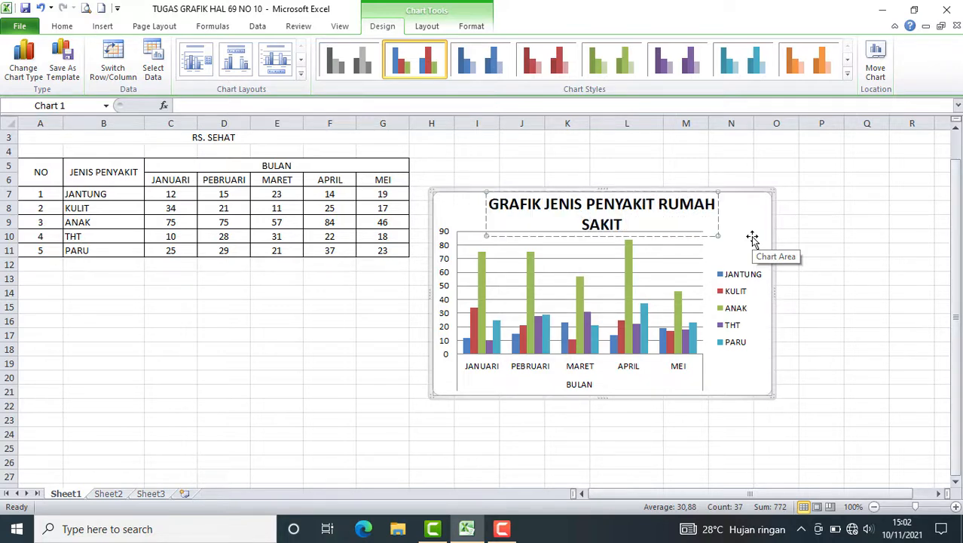
pyautogui.write(' SEHAT')
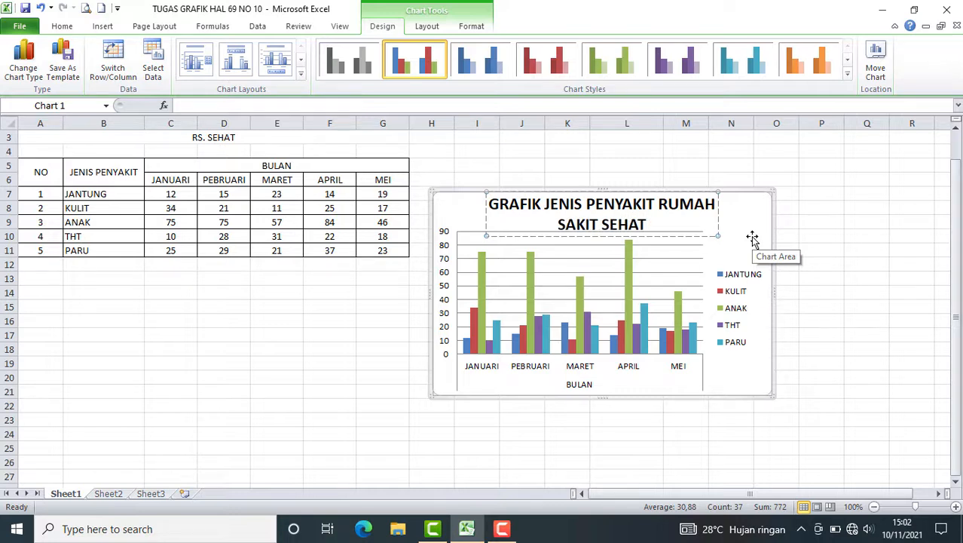
pyautogui.click(832, 288)
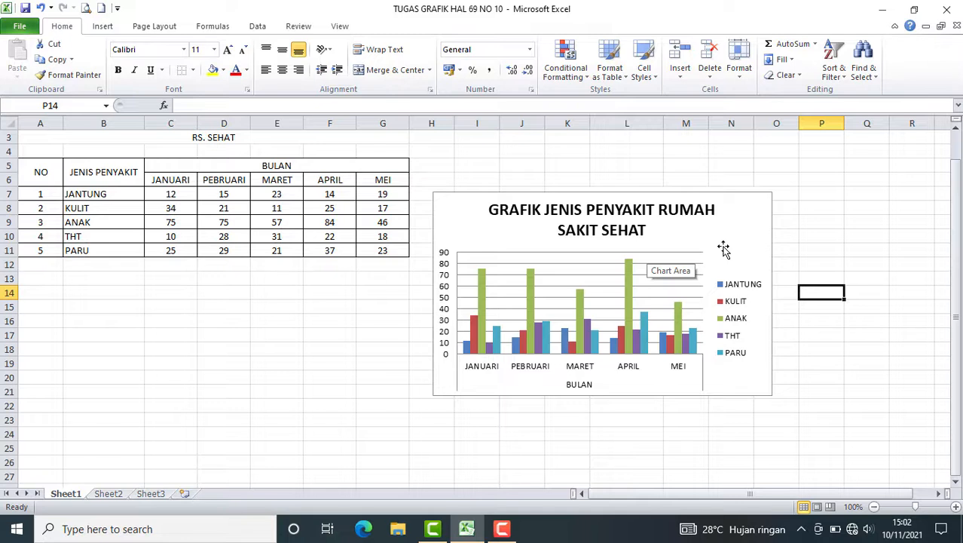
# Insert "JUMLAH PASIEN" before "JENIS" in the chart title so it reads "GRAFIK JUMLAH PASIEN JENIS PENYAKIT RUMAH SAKIT SEHAT"
pyautogui.click(591, 228)
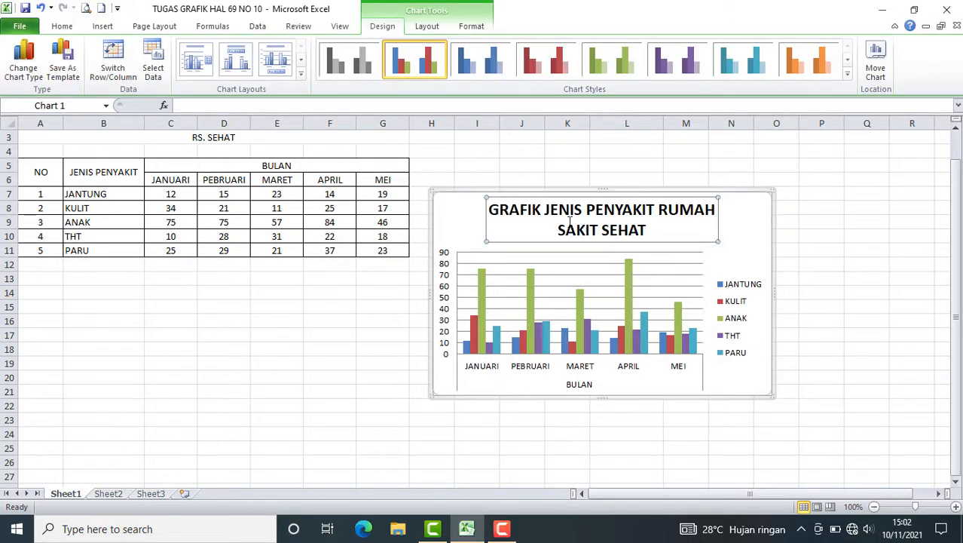
pyautogui.click(545, 211)
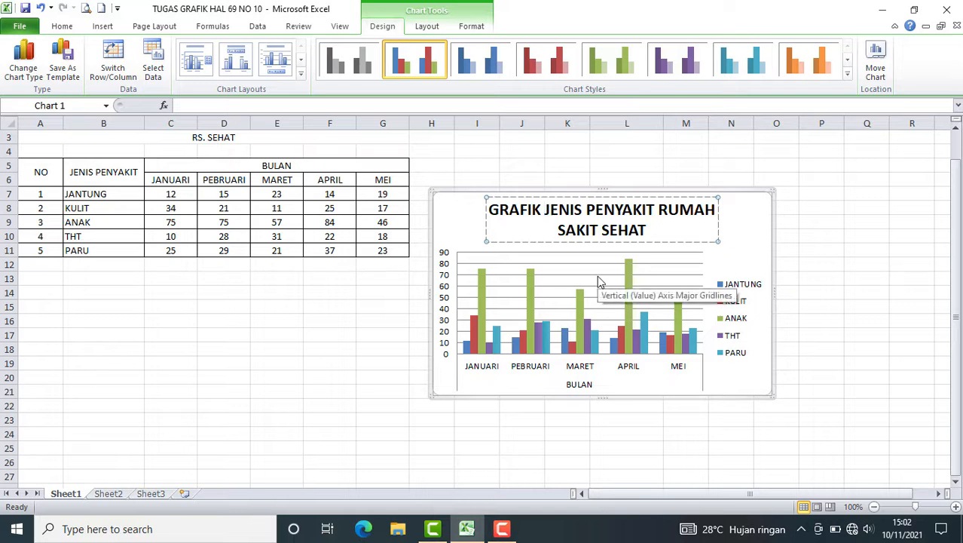
pyautogui.write('PEND')
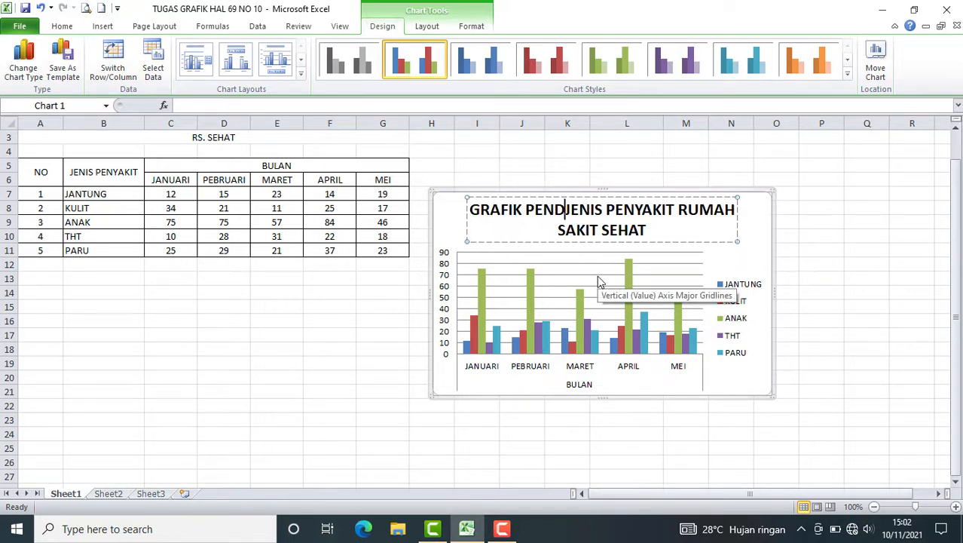
pyautogui.press('BackSpace')
pyautogui.press('BackSpace')
pyautogui.press('BackSpace')
pyautogui.press('BackSpace')
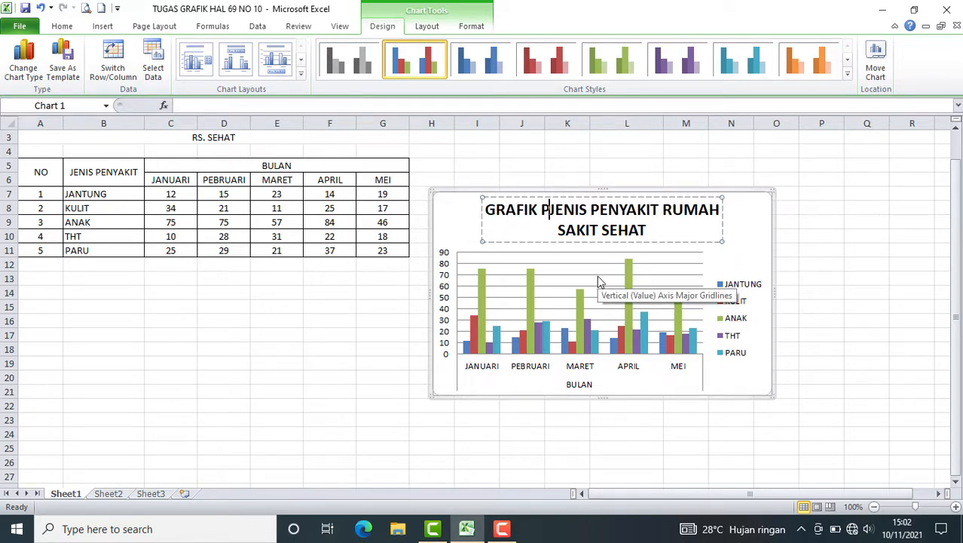
pyautogui.write('JUMLA')
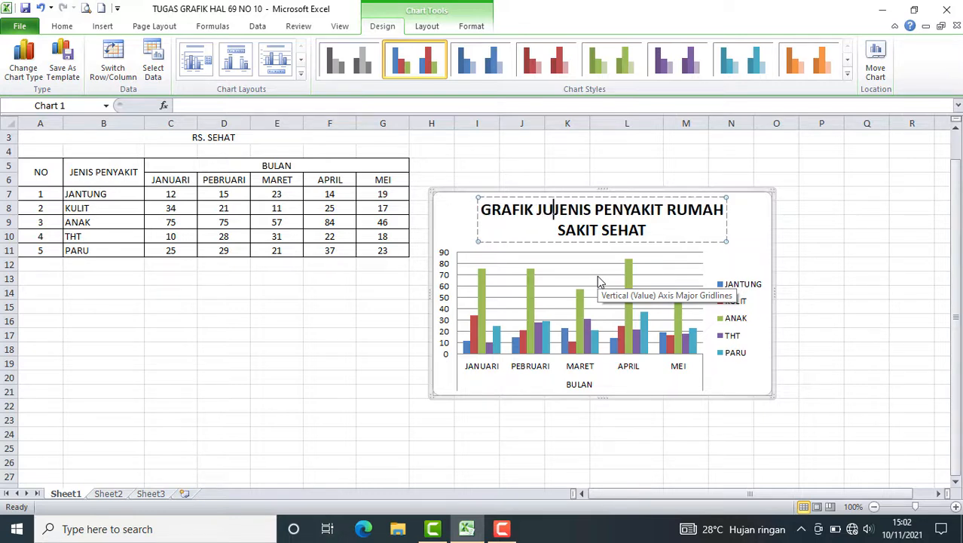
pyautogui.write('H')
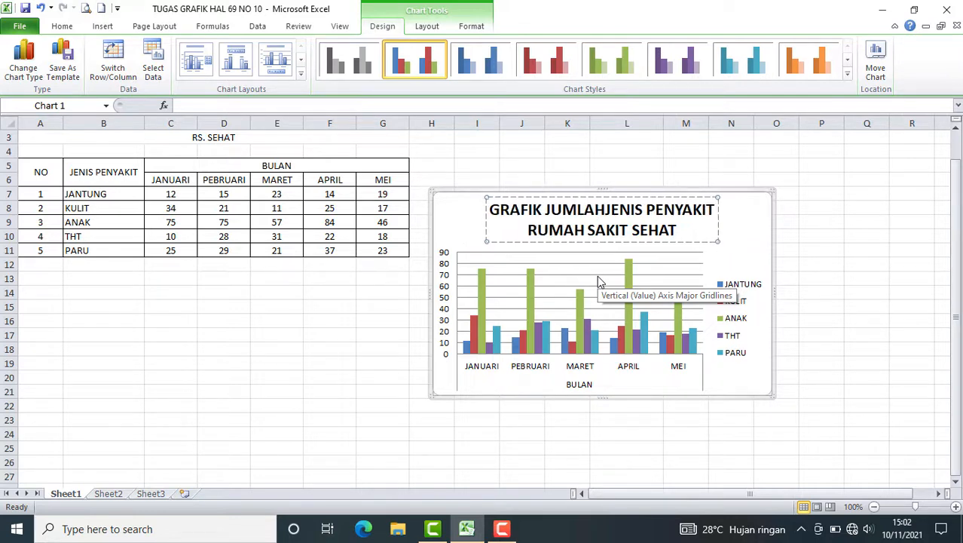
pyautogui.write('PENDE')
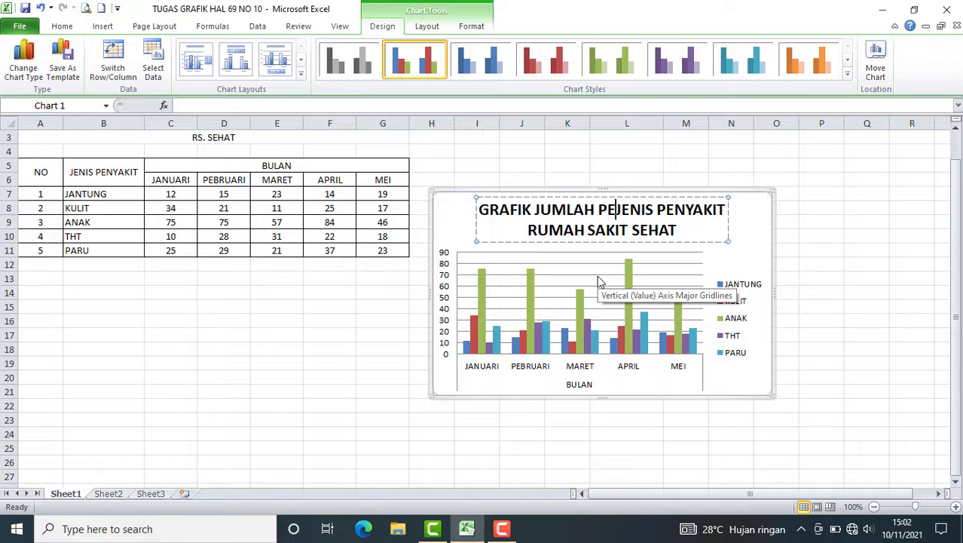
pyautogui.write('RI')
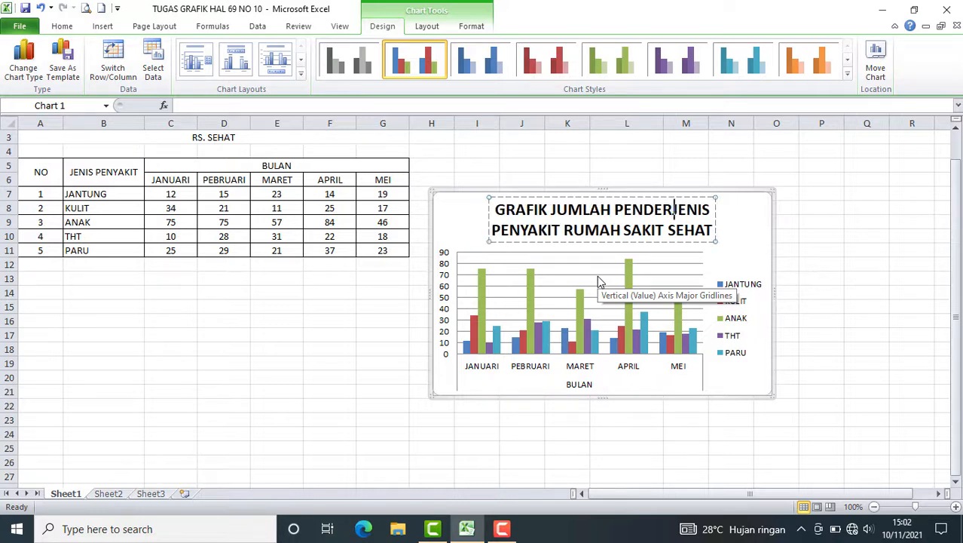
pyautogui.press('BackSpace')
pyautogui.press('BackSpace')
pyautogui.press('BackSpace')
pyautogui.press('BackSpace')
pyautogui.press('BackSpace')
pyautogui.press('BackSpace')
pyautogui.press('BackSpace')
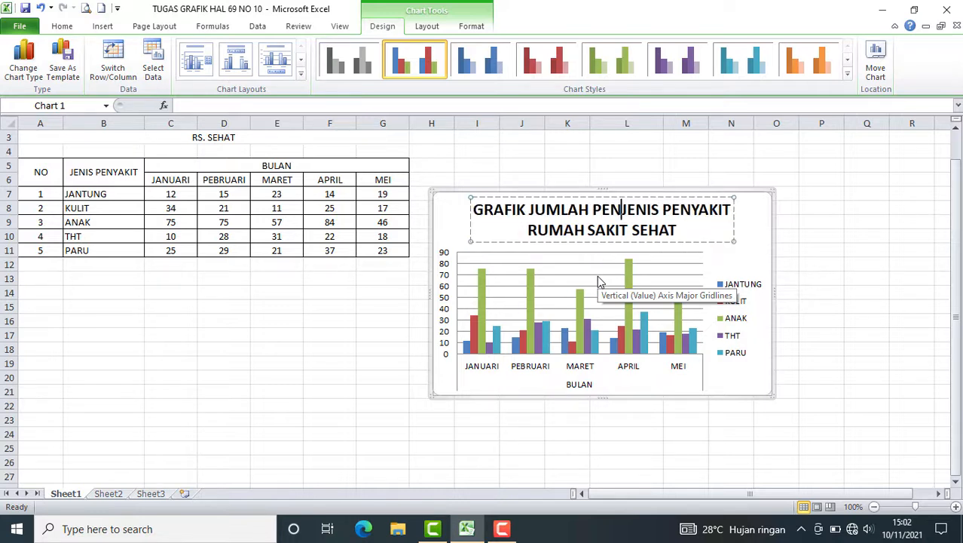
pyautogui.write('PASIEN')
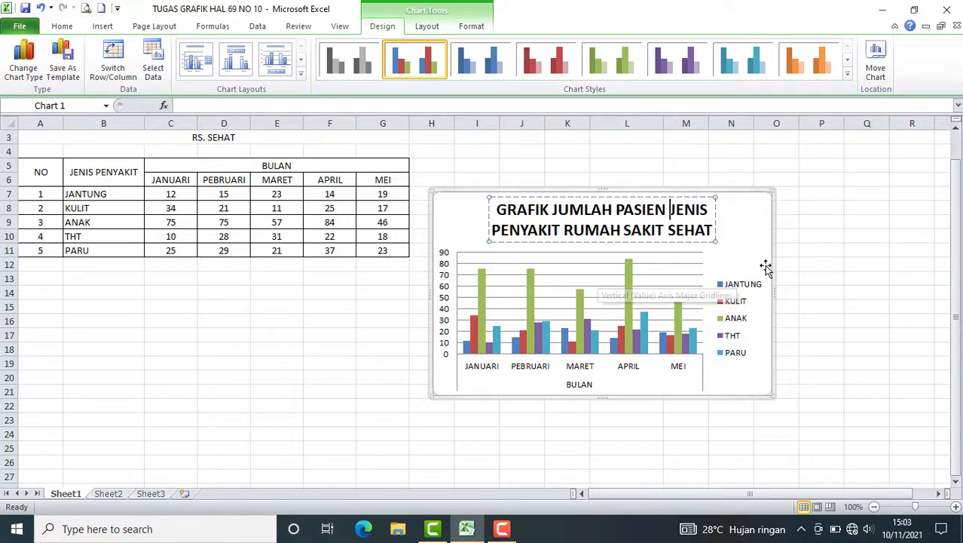
pyautogui.click(826, 299)
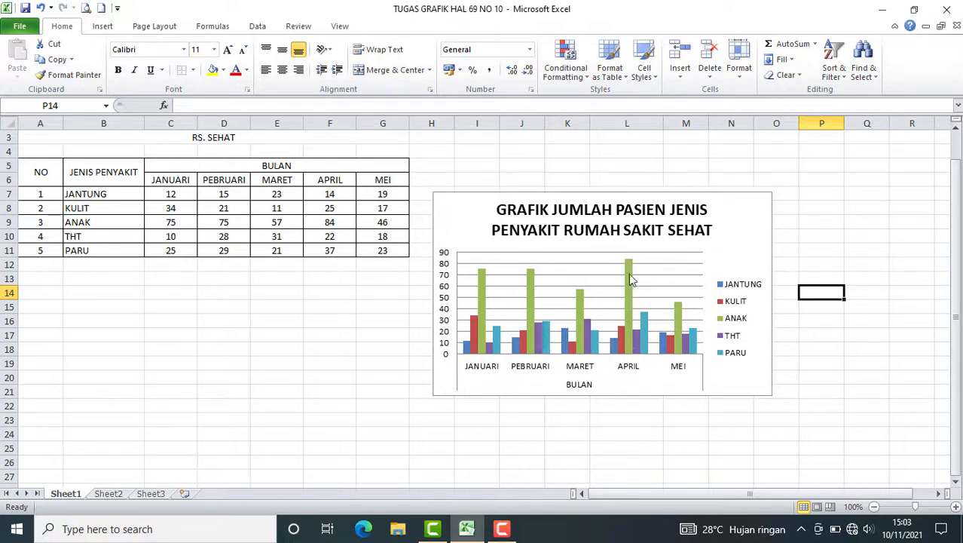
# Move the column chart to a new sheet named "GRAFIK RUMAH SAKIT SEHAT"
pyautogui.click(763, 209)
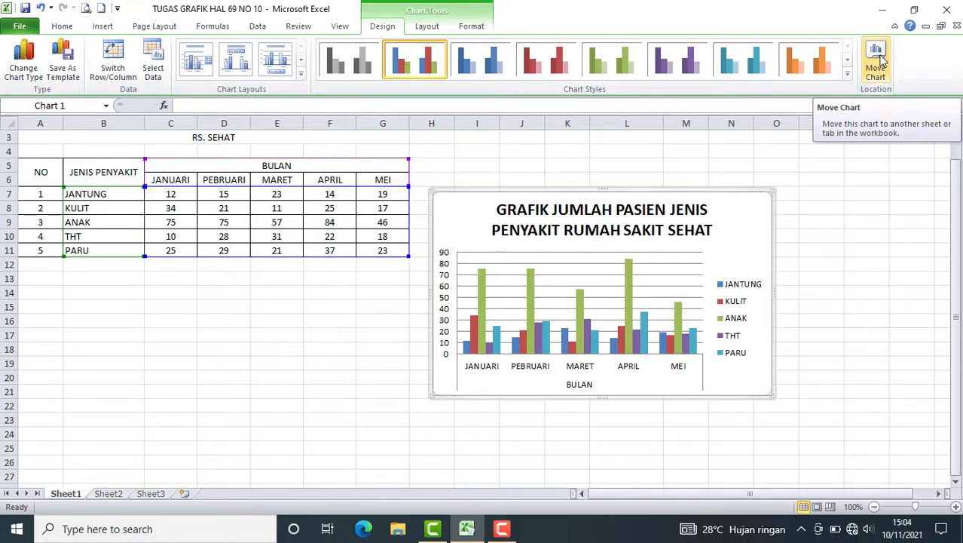
pyautogui.click(877, 60)
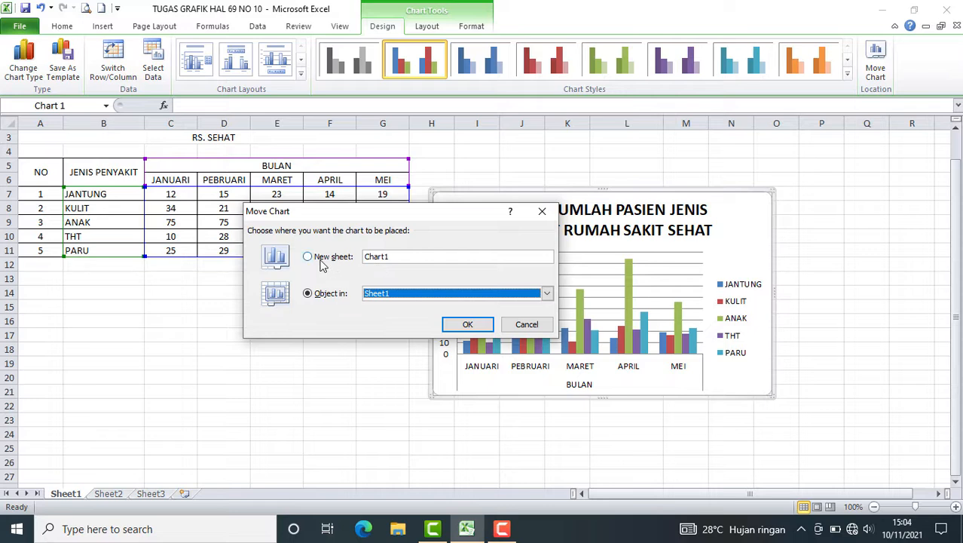
pyautogui.doubleClick(391, 257)
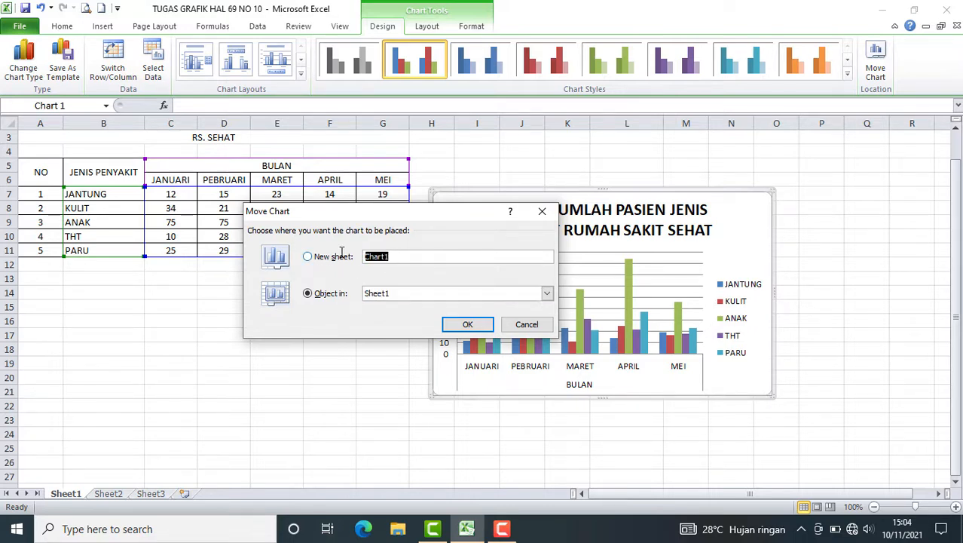
pyautogui.write('GRAFIK RUMAH SAKIT SEHAT')
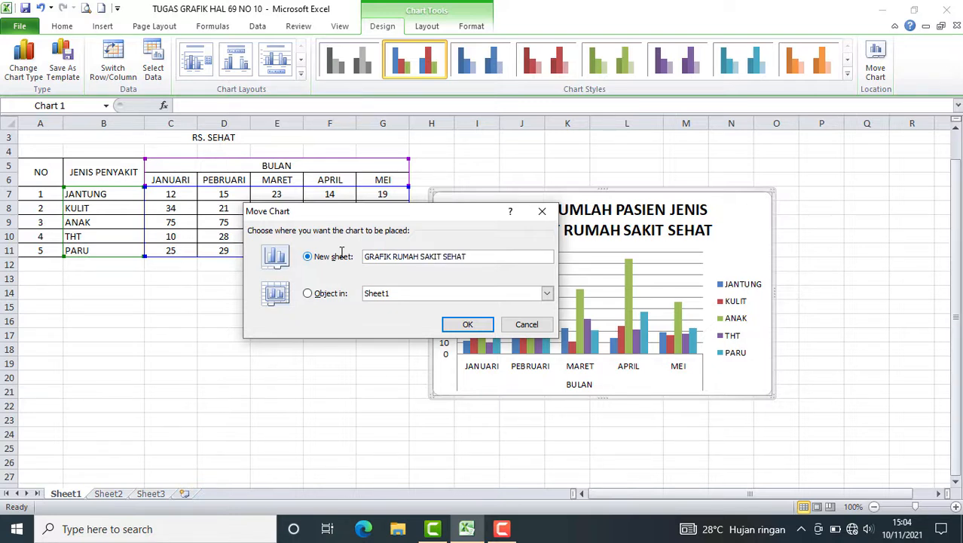
pyautogui.click(466, 326)
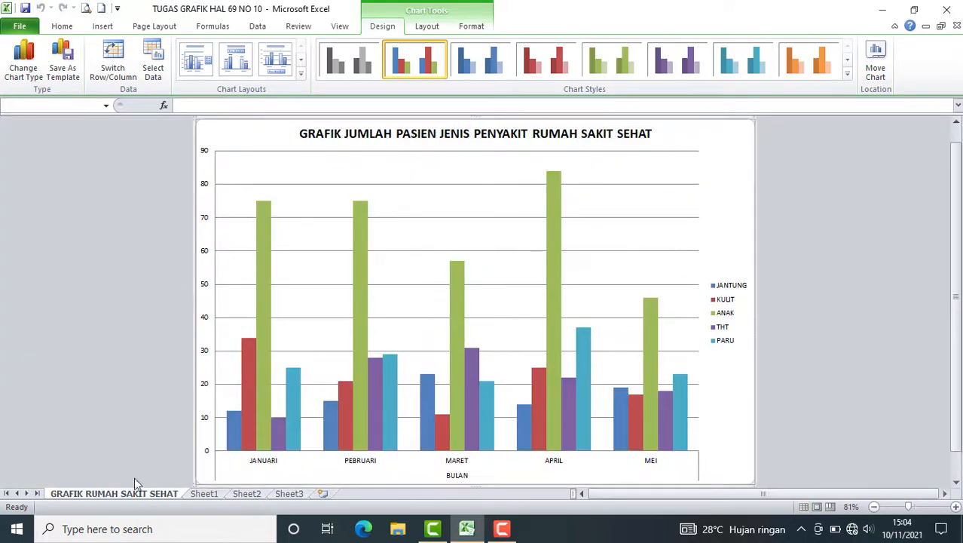
# Look over the chart on its new sheet and copy the whole chart area to the clipboard
pyautogui.moveTo(956, 309); pyautogui.dragTo(956, 243)
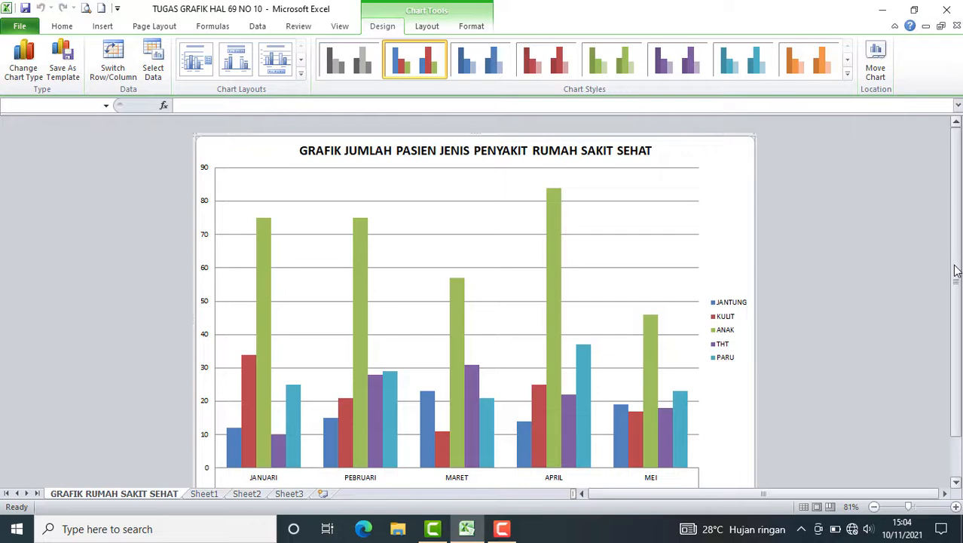
pyautogui.scroll(-3, 960, 273)
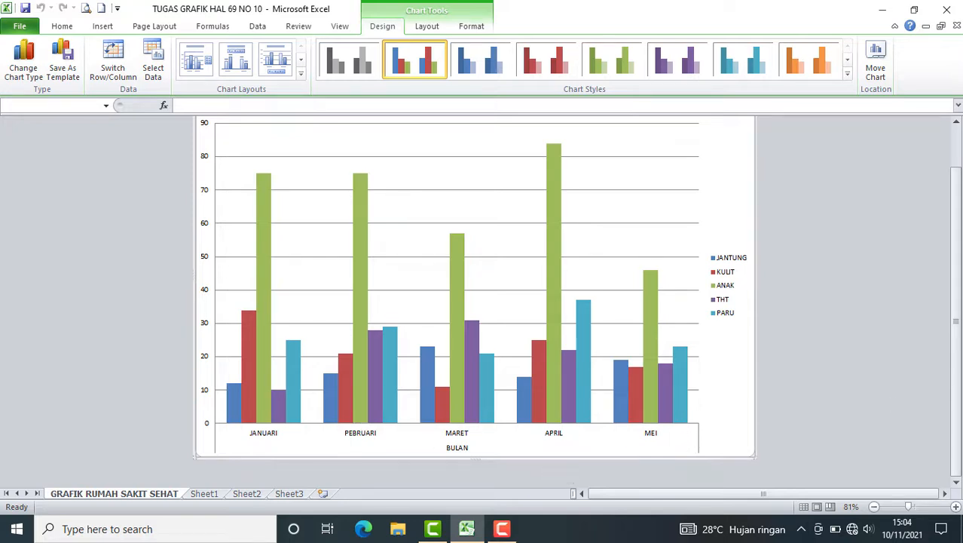
pyautogui.scroll(3, 960, 229)
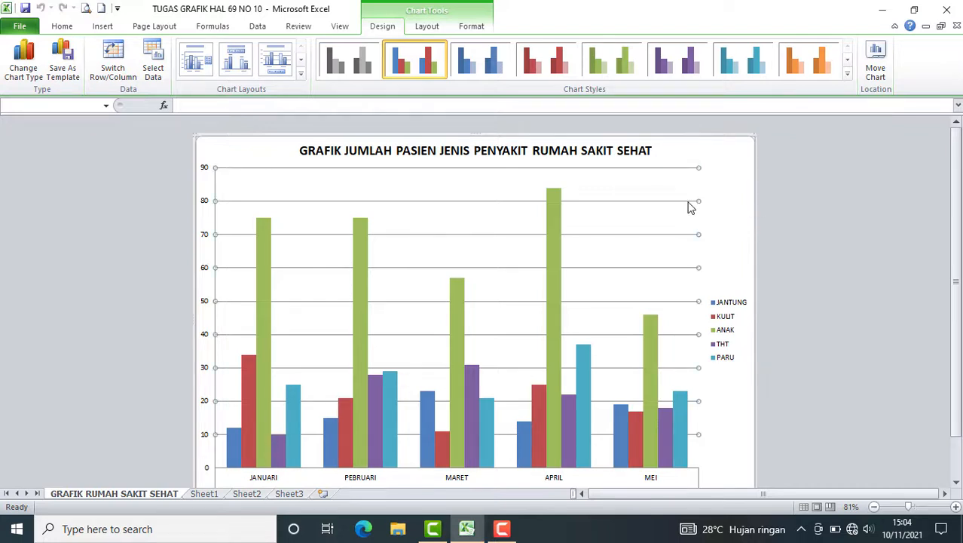
pyautogui.rightClick(738, 137)
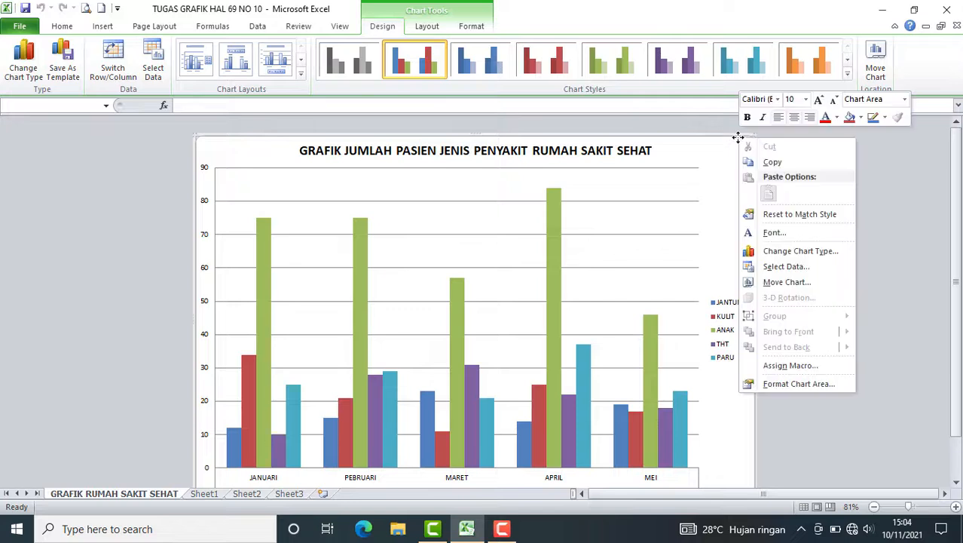
pyautogui.click(776, 163)
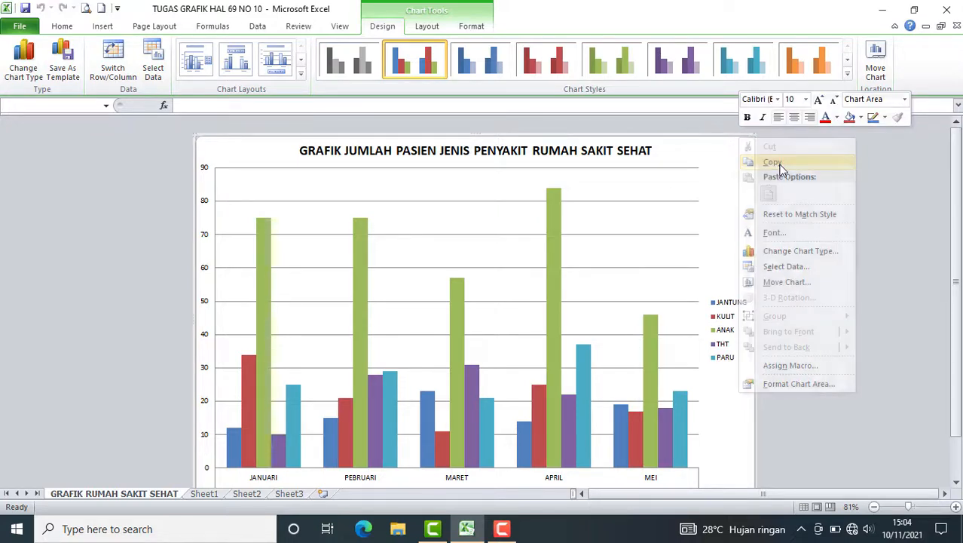
# Start Microsoft Word 2010 from the installed Microsoft Office programs to get a blank document
pyautogui.click(17, 528)
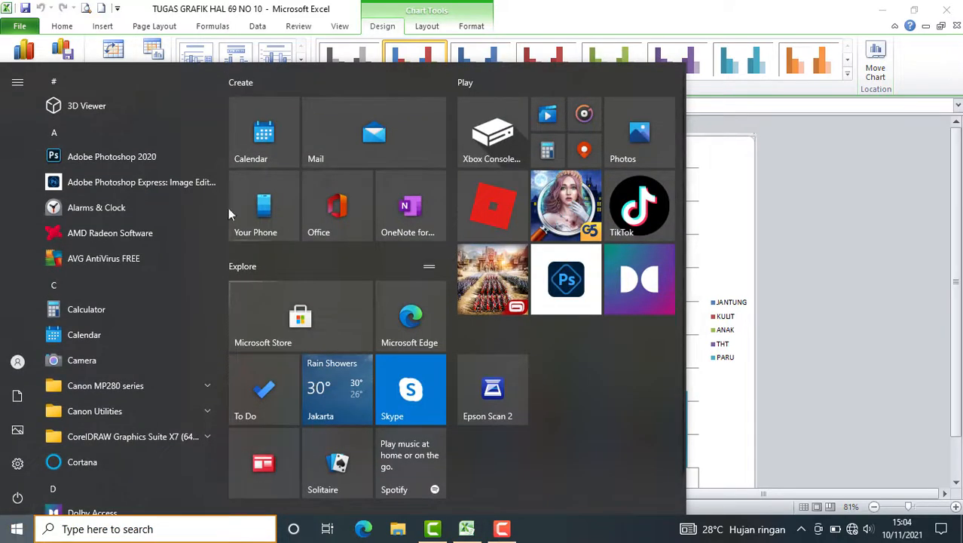
pyautogui.moveTo(220, 141); pyautogui.dragTo(241, 300)
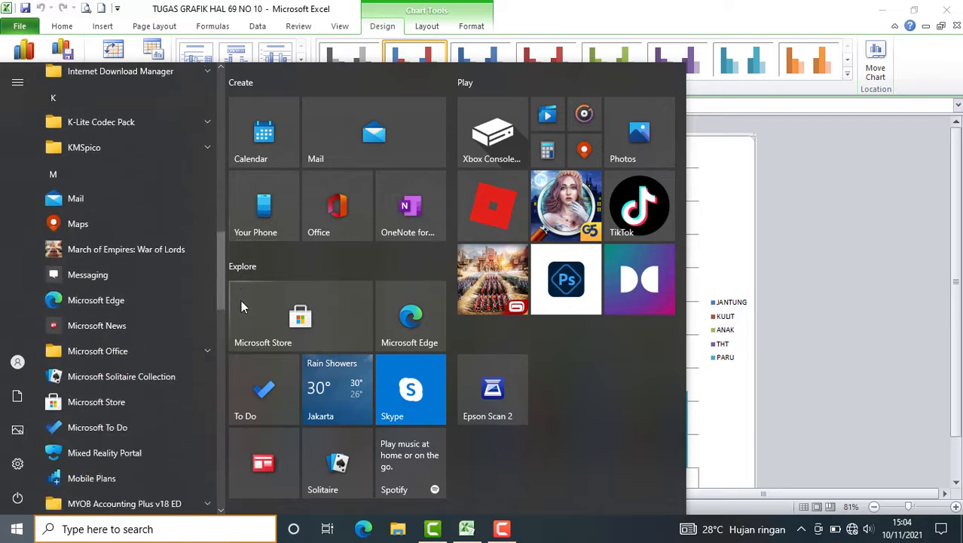
pyautogui.click(207, 353)
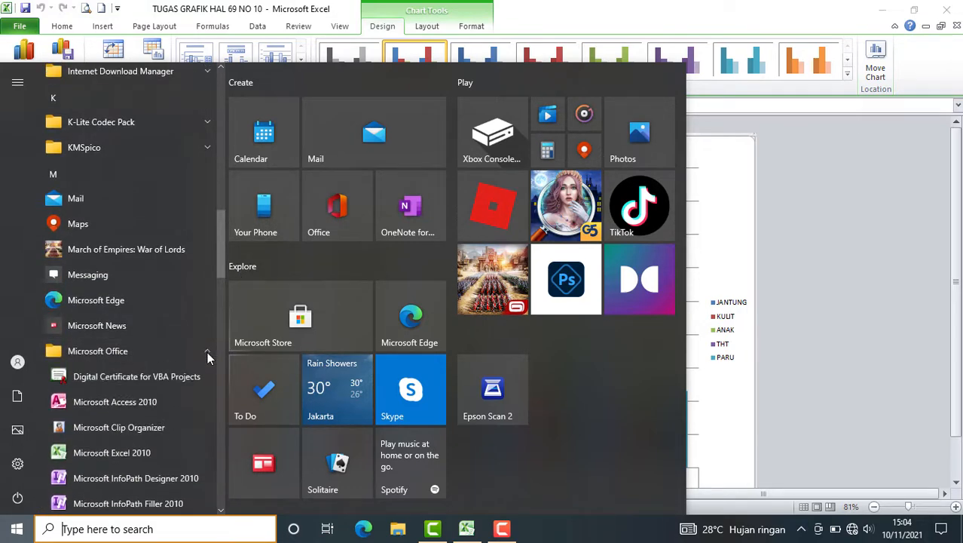
pyautogui.scroll(-4, 217, 279)
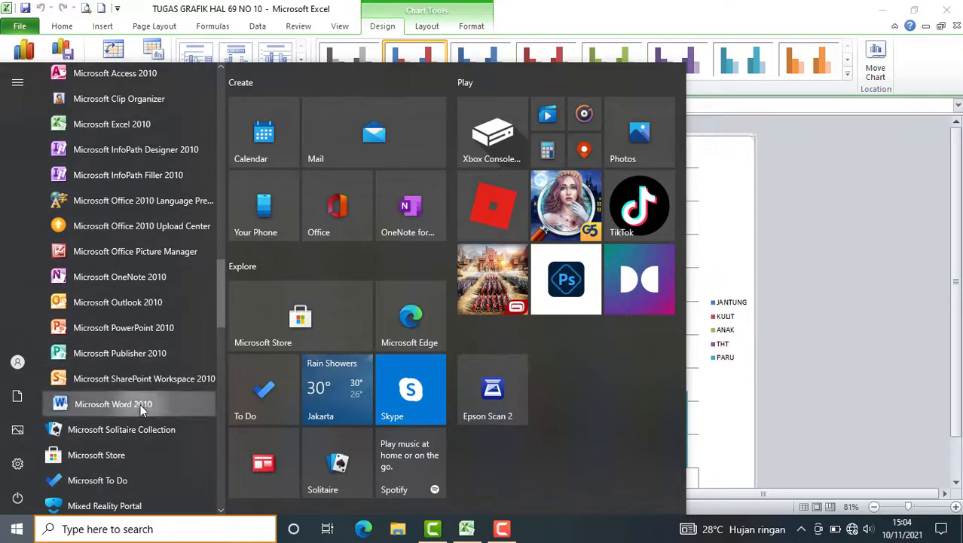
pyautogui.click(146, 405)
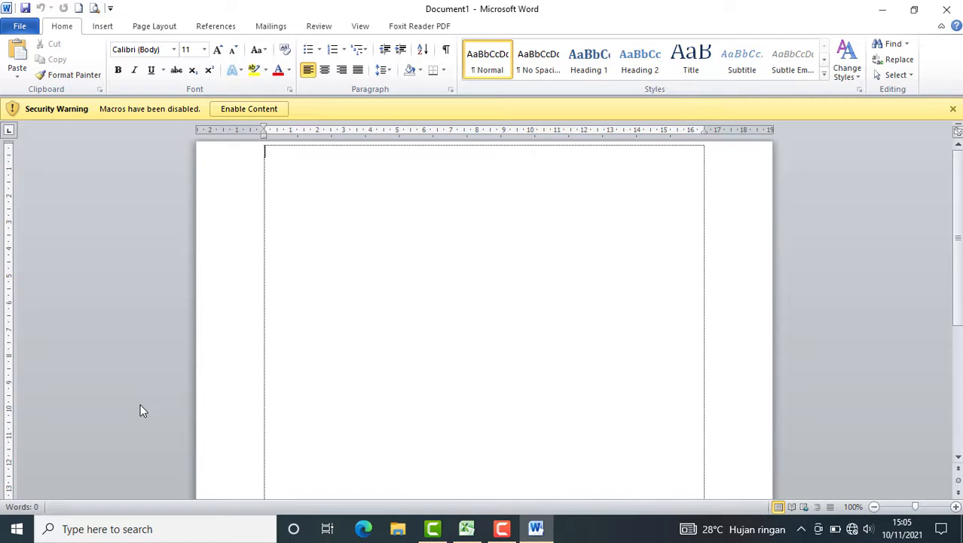
# Enable the blocked macro content and paste the copied column chart at the start of the blank Word document
pyautogui.click(232, 110)
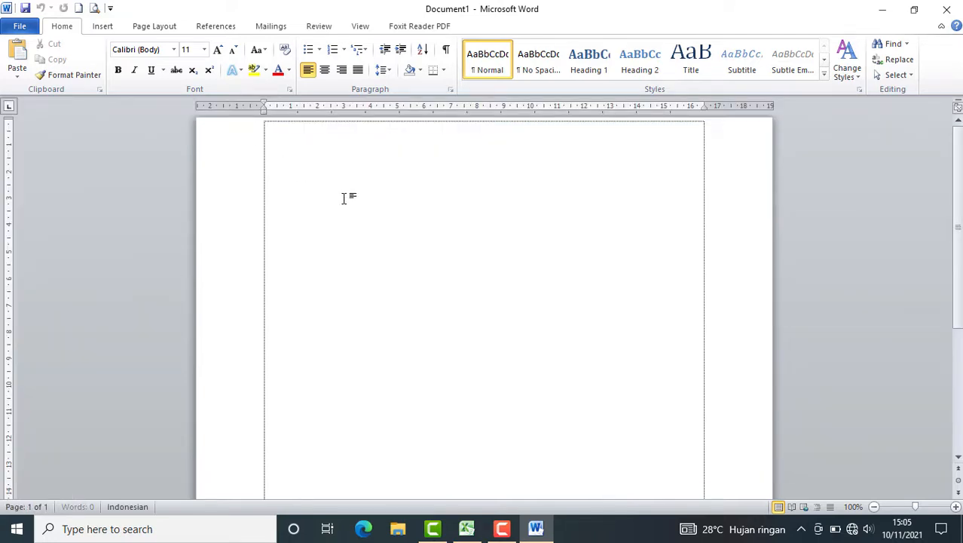
pyautogui.hotkey('ctrl', 'v')
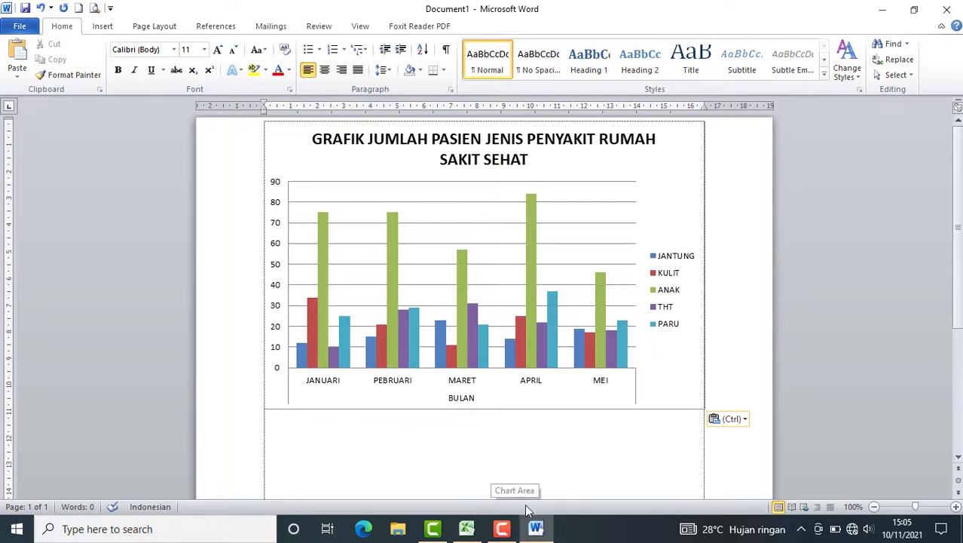
# Switch back to the Excel workbook and compare the GRAFIK RUMAH SAKIT SEHAT chart sheet with the source table on Sheet1
pyautogui.click(468, 530)
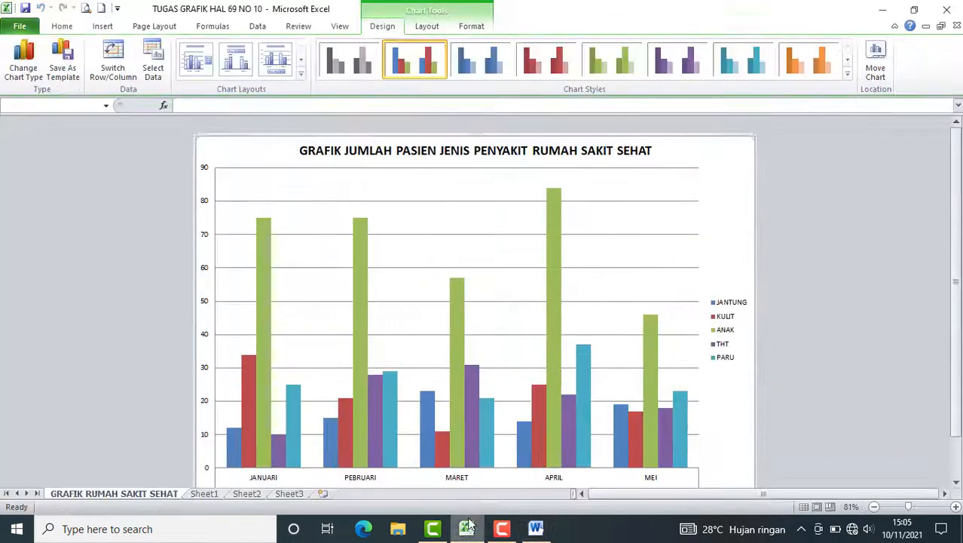
pyautogui.click(204, 494)
pyautogui.click(143, 494)
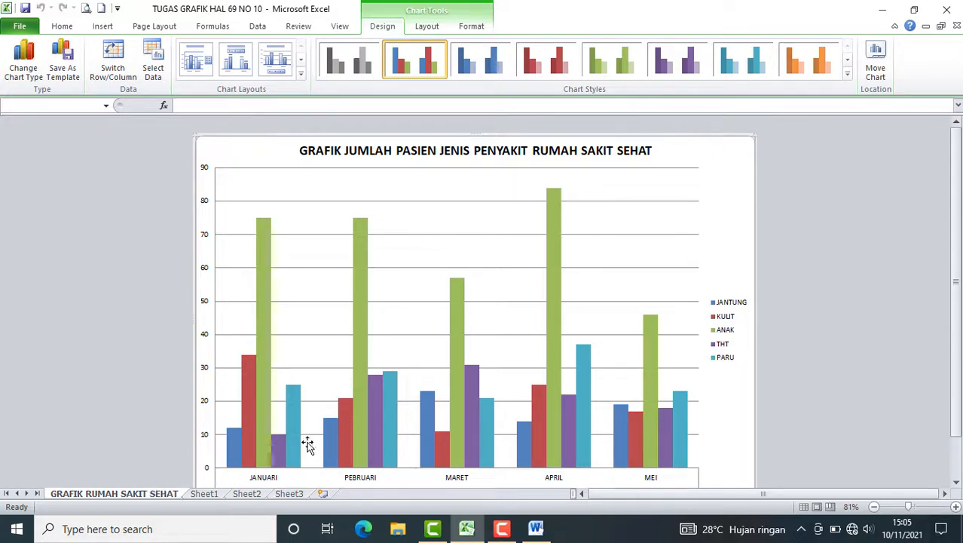
pyautogui.click(205, 495)
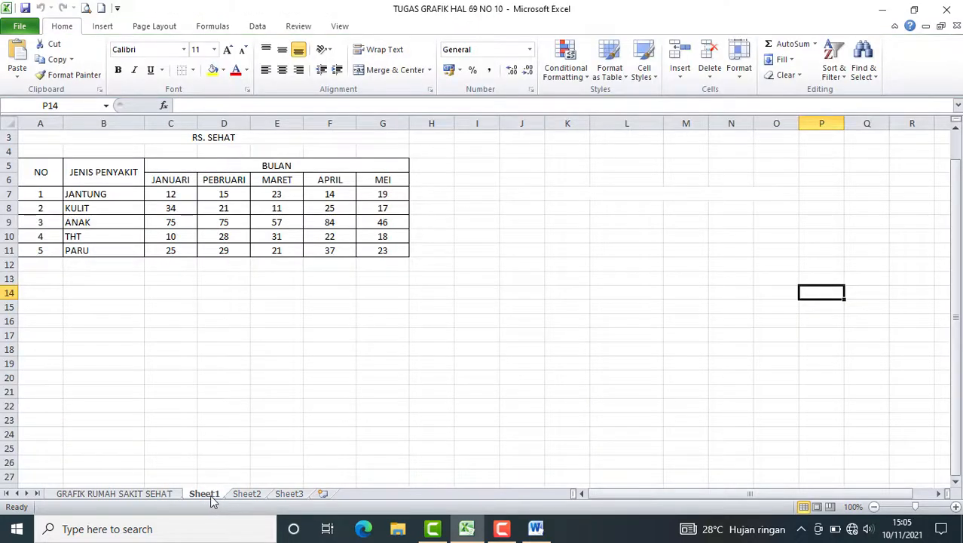